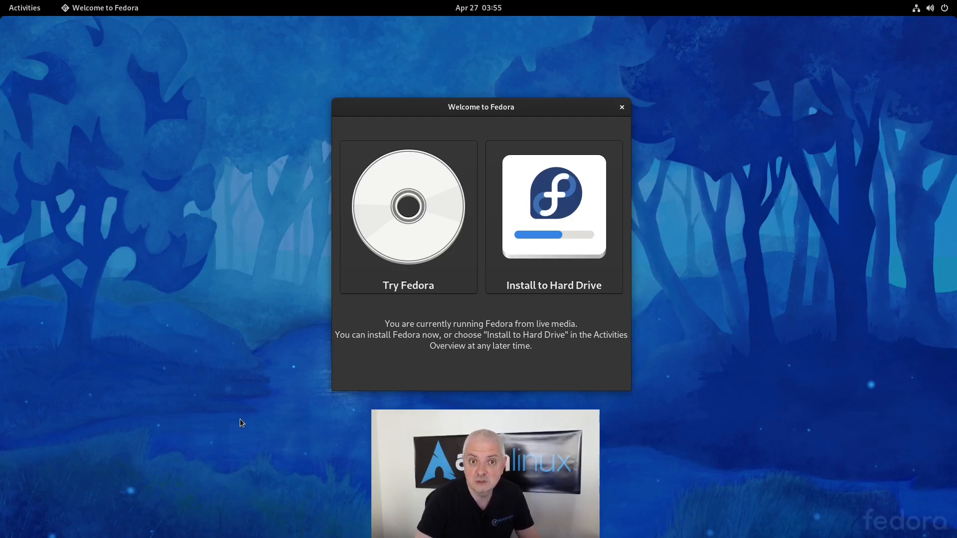
Start the installation to the hard drive in English (United States) and accept the pre-release software notice.
click(547, 220)
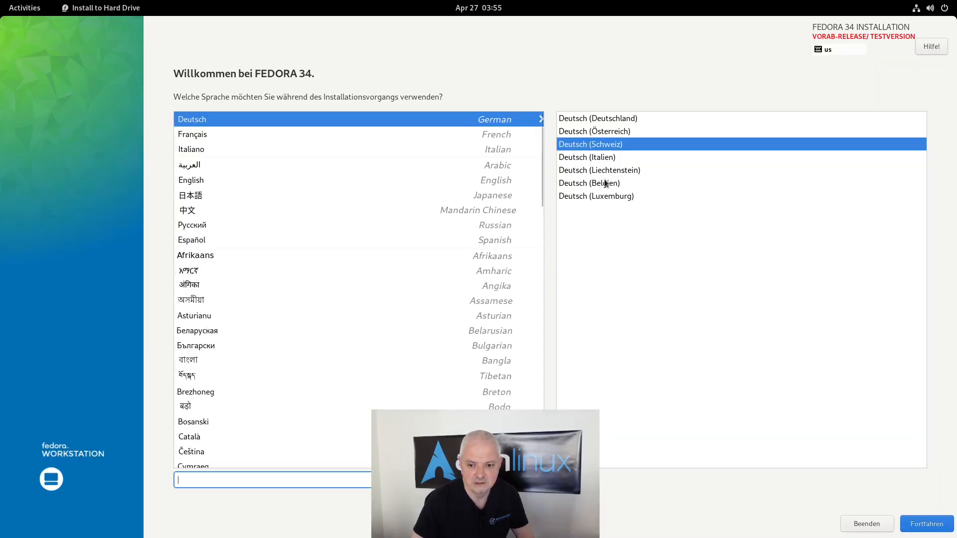
click(206, 182)
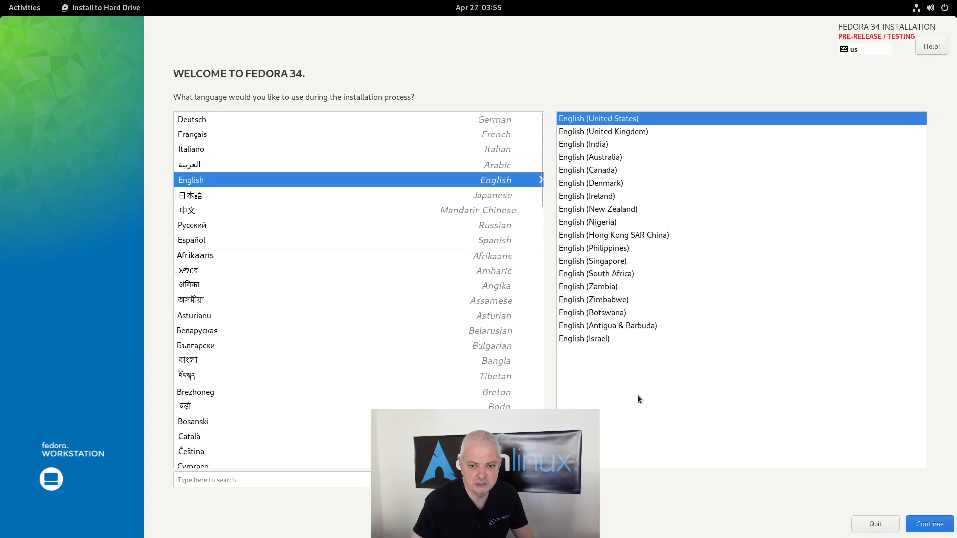
click(922, 522)
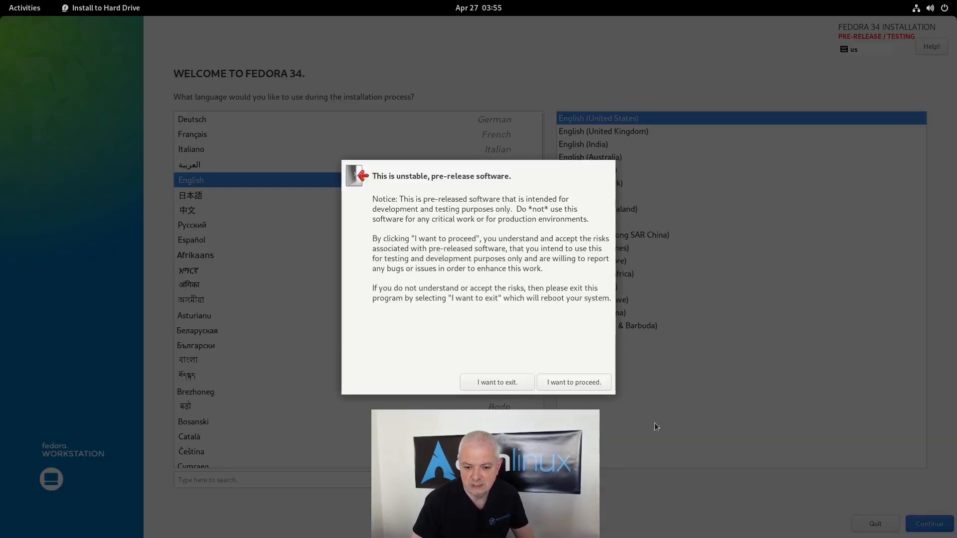
click(582, 381)
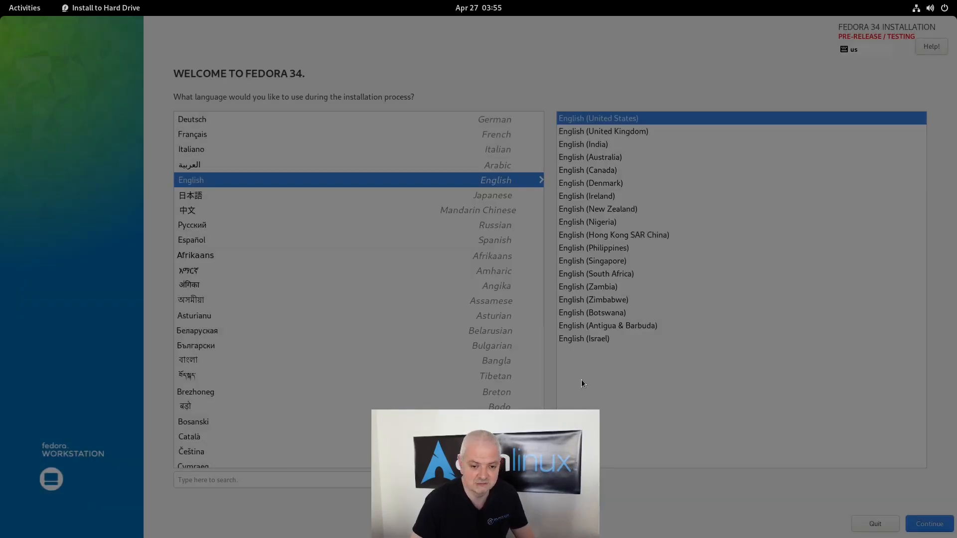
key(Return)
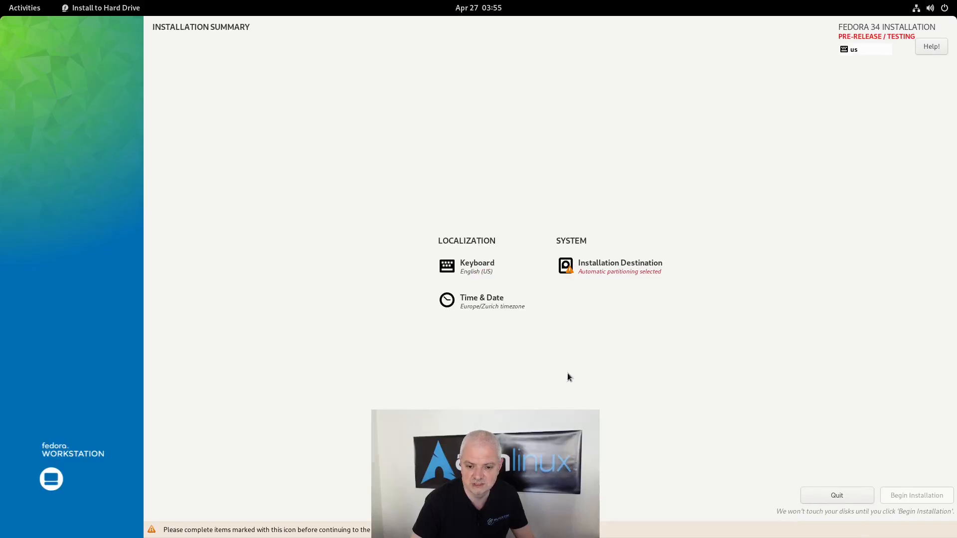
Add the Swiss German keyboard layout German (Switzerland, no dead keys), filtering the available layouts by "swi".
click(475, 277)
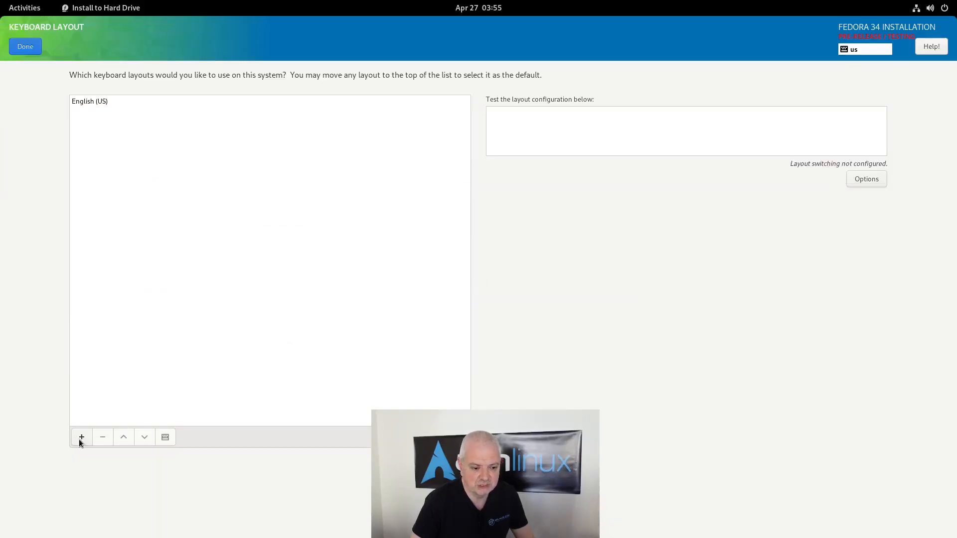
click(79, 438)
text(swi)
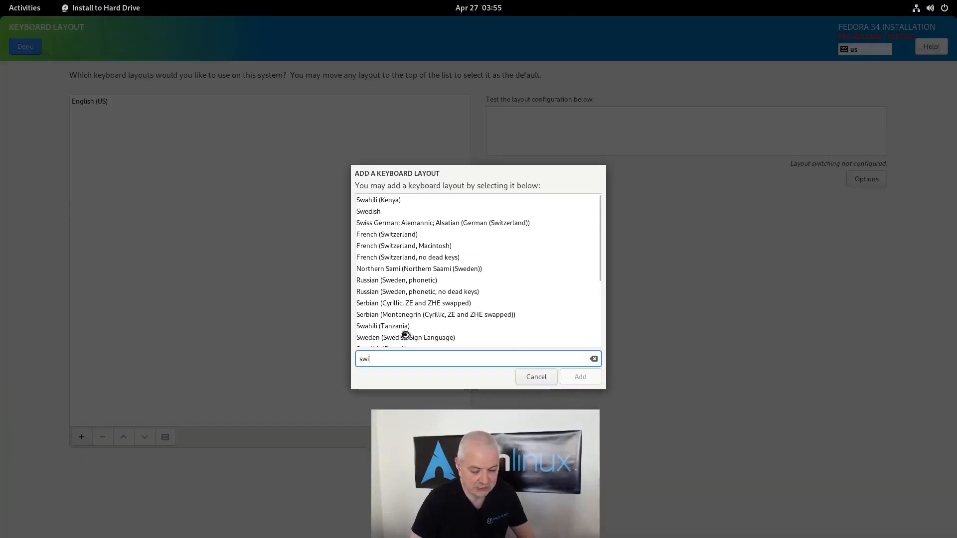
click(485, 269)
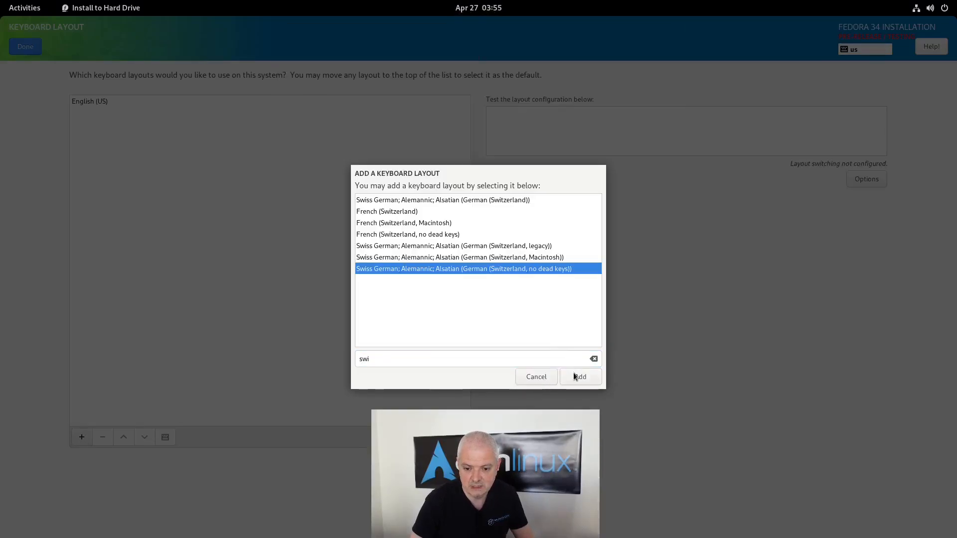
click(576, 376)
Remove the English (US) keyboard layout and return to the installation summary.
click(133, 102)
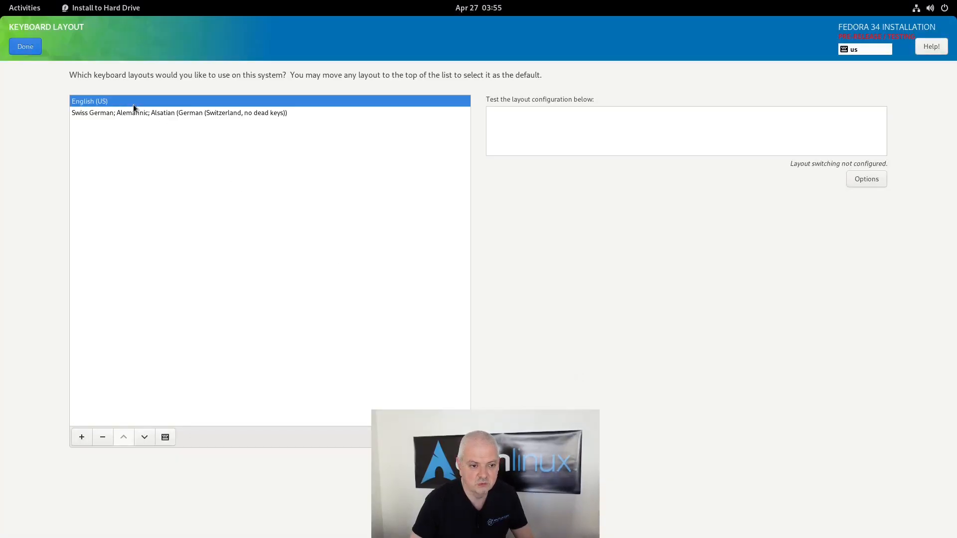
click(104, 438)
click(27, 47)
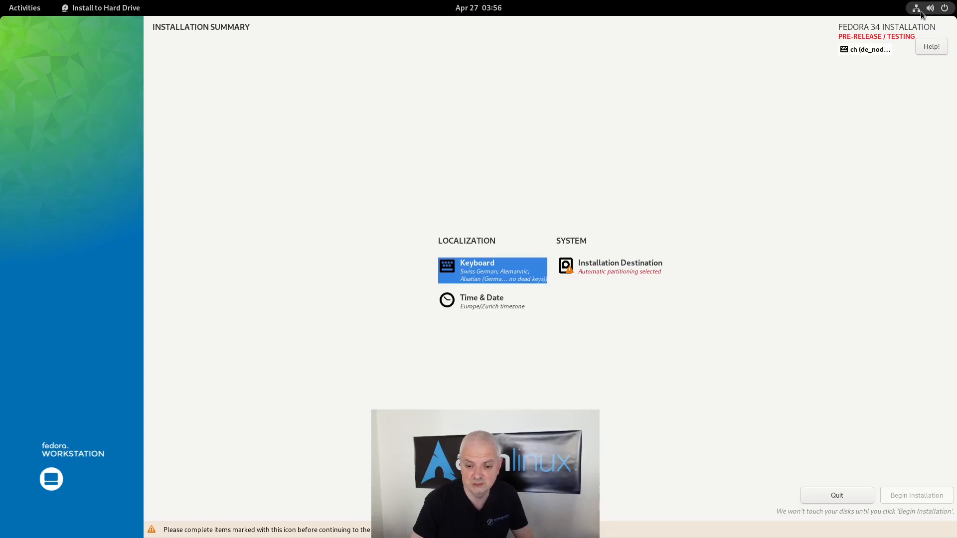
In the installation destination settings, examine the specialized disk options for multipath, other SAN and NVDIMM devices.
click(633, 272)
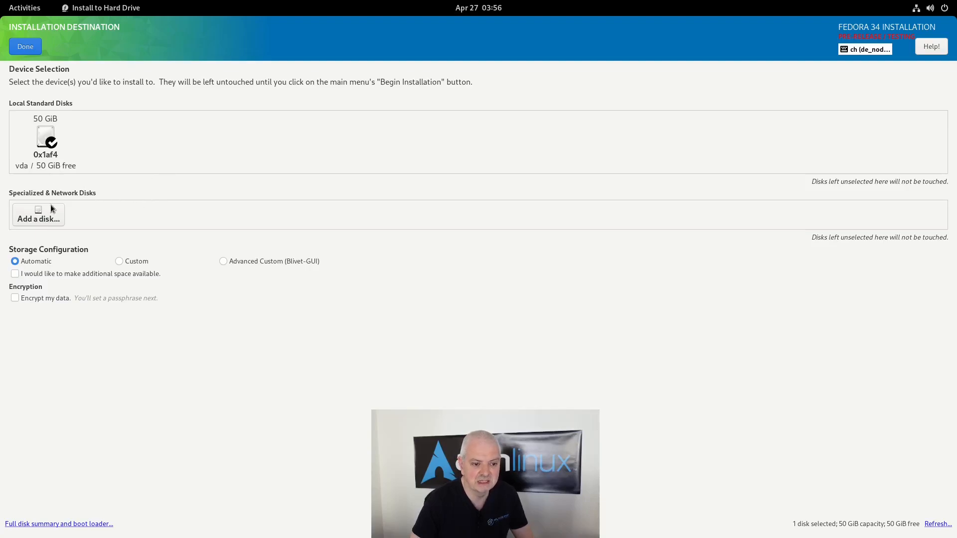
click(40, 219)
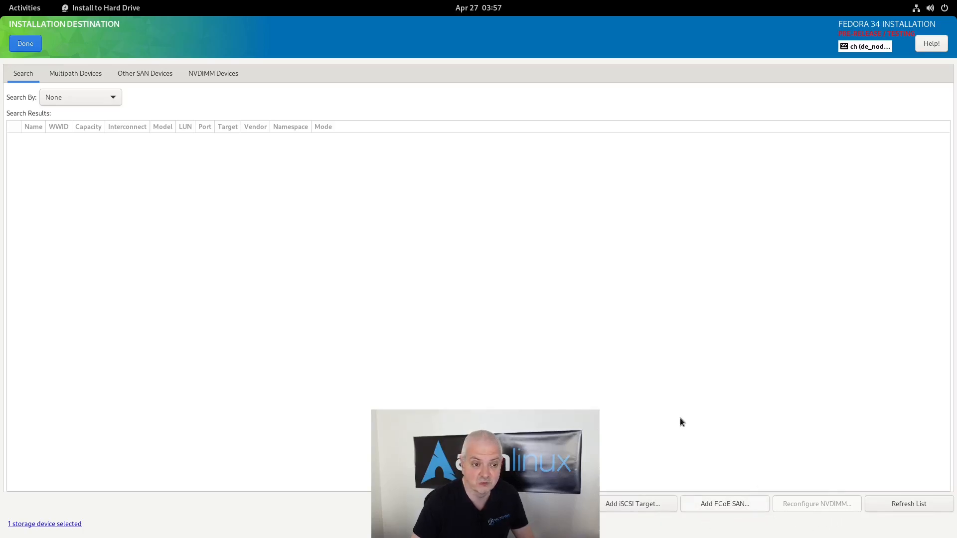
click(83, 79)
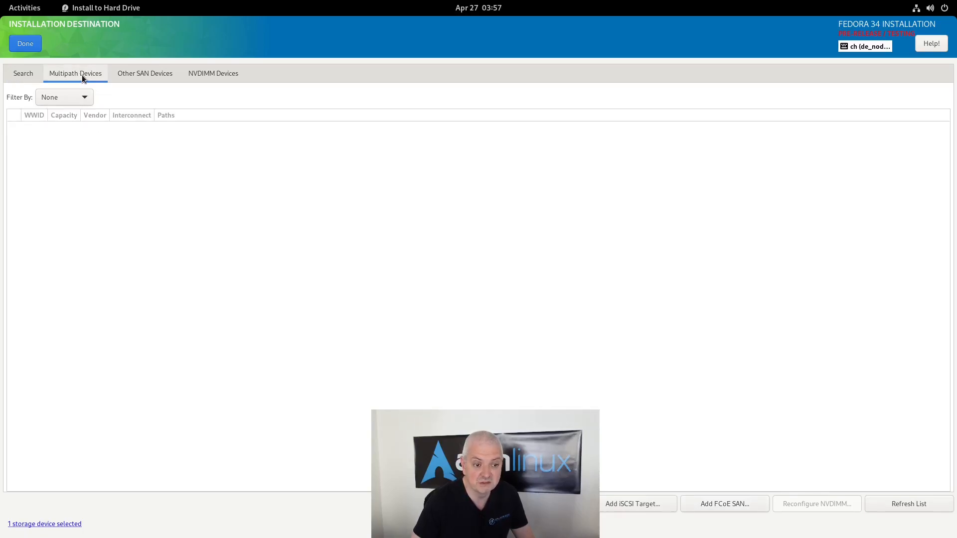
click(150, 72)
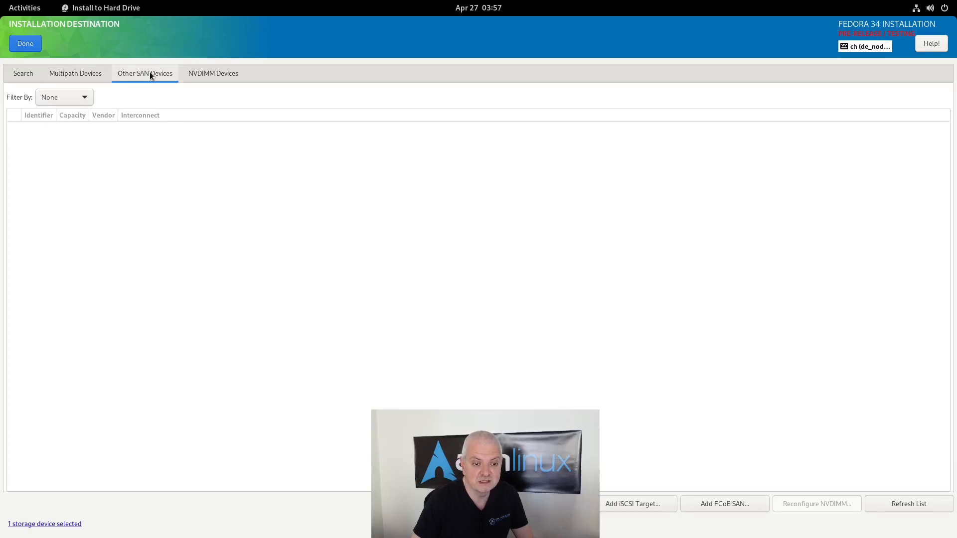
click(209, 72)
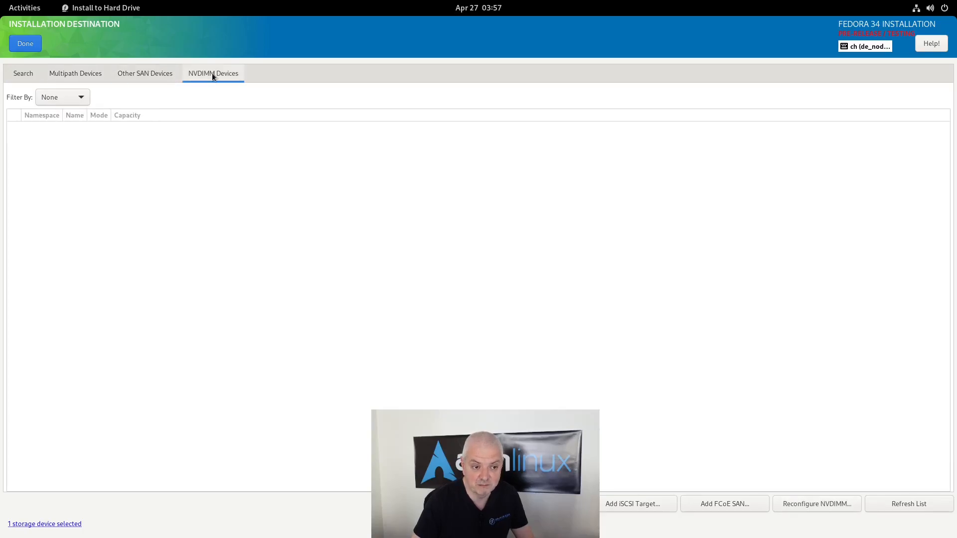
click(24, 45)
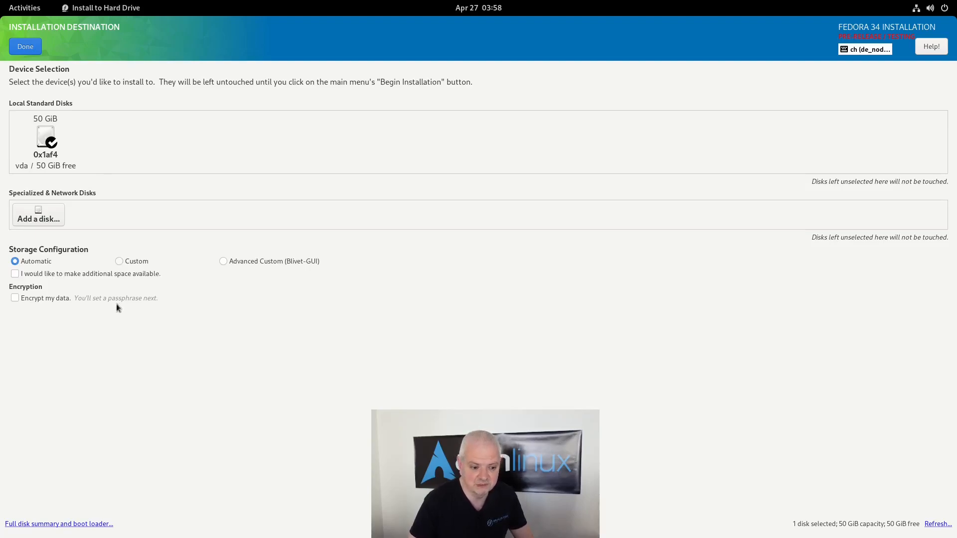
Examine the full disk summary and the boot loader options for the vda disk.
click(44, 524)
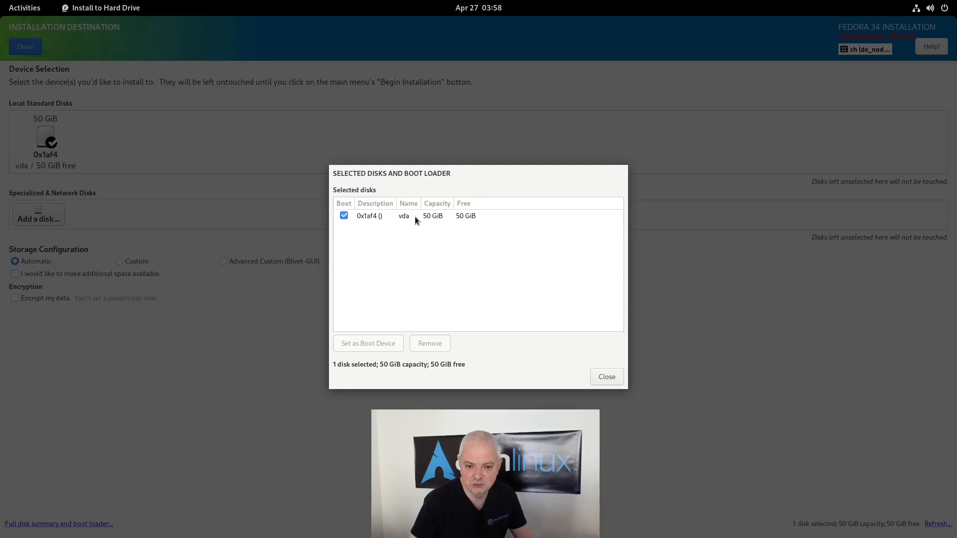
click(395, 216)
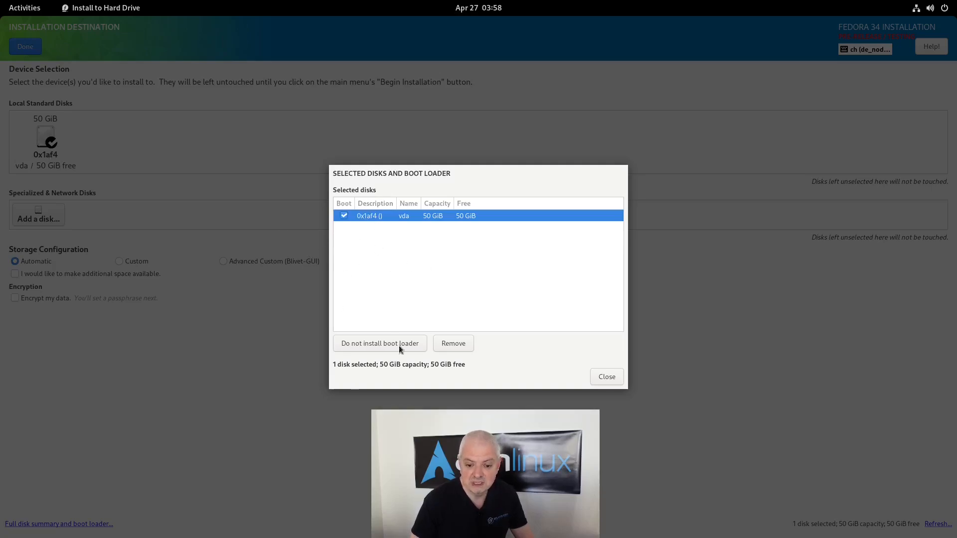
click(607, 377)
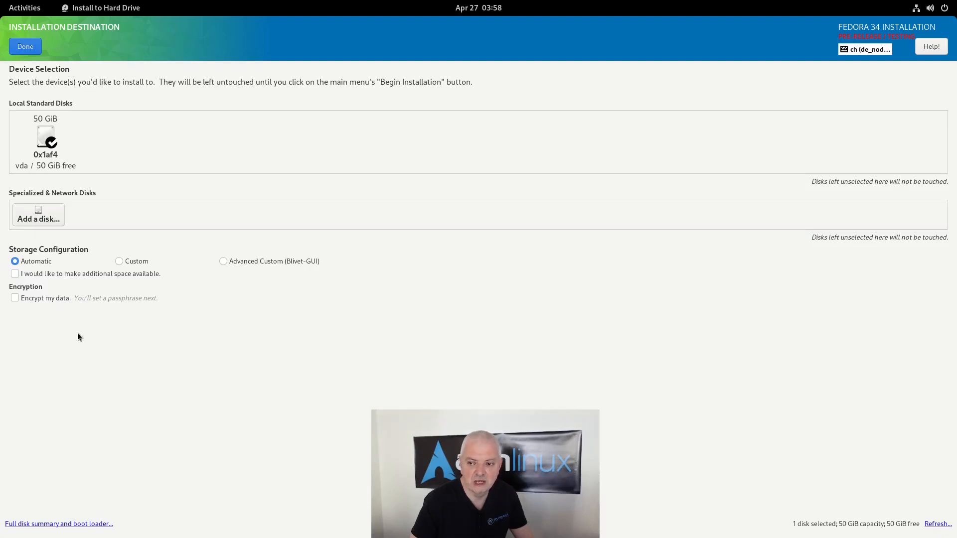
Choose Custom storage configuration and select Btrfs as the partitioning scheme for new mount points.
click(119, 261)
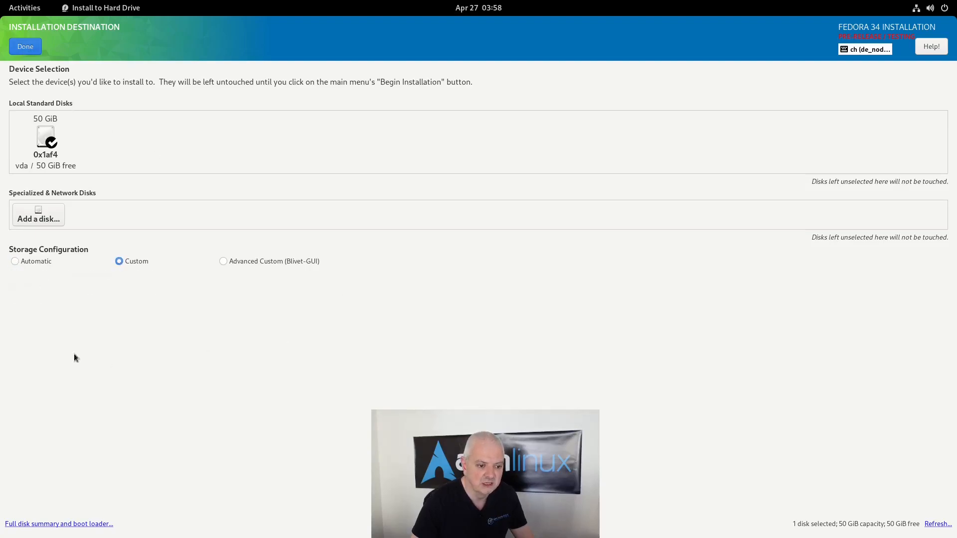
click(25, 47)
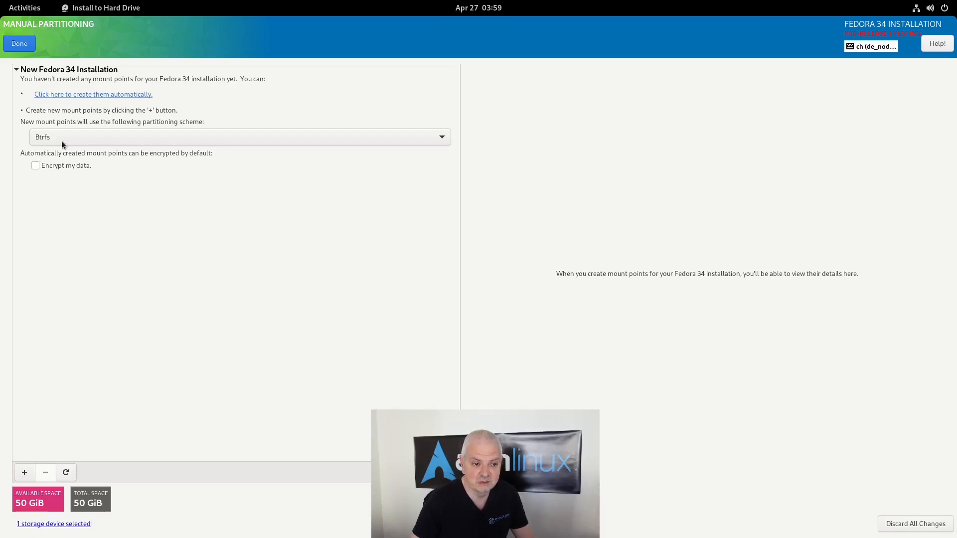
click(100, 144)
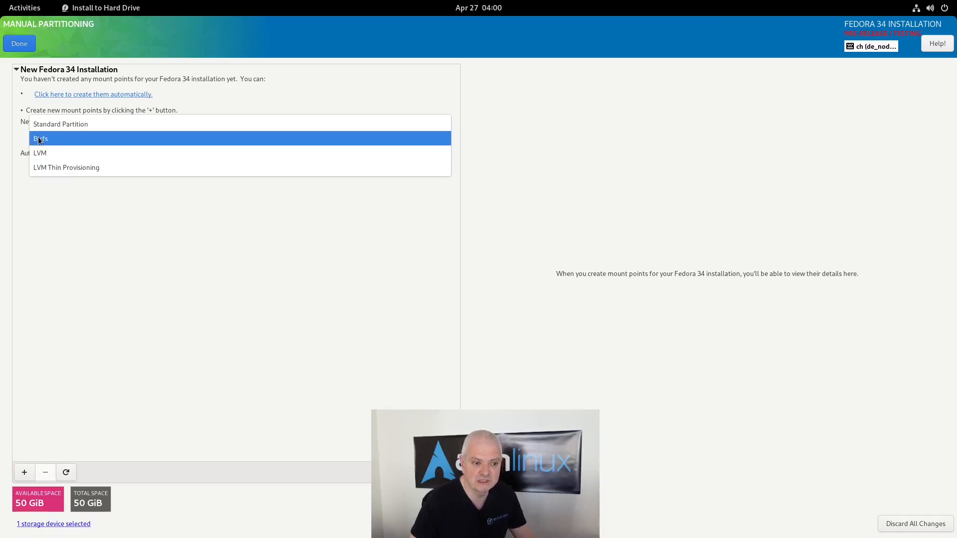
click(78, 142)
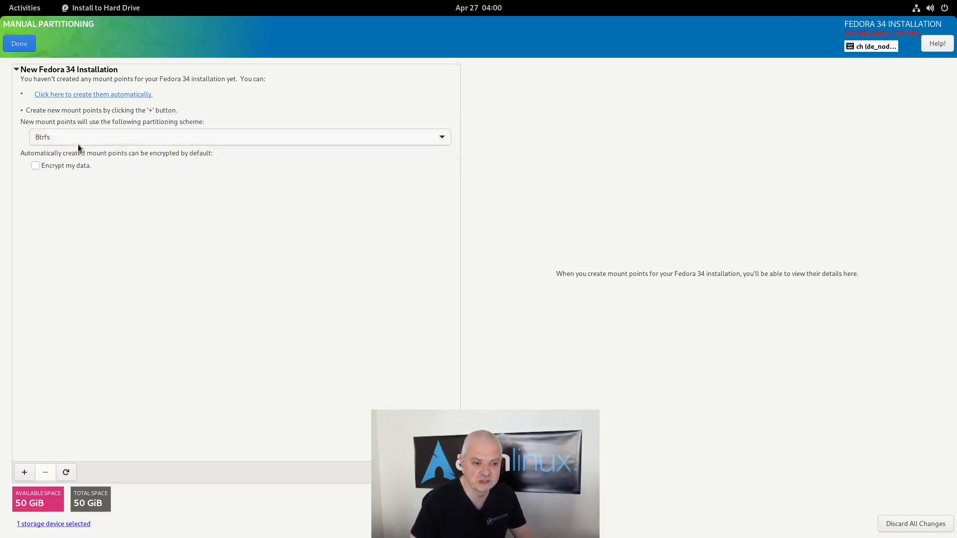
Try the automatically created mount points and discard them by rescanning the disks, returning to manual partitioning.
click(85, 99)
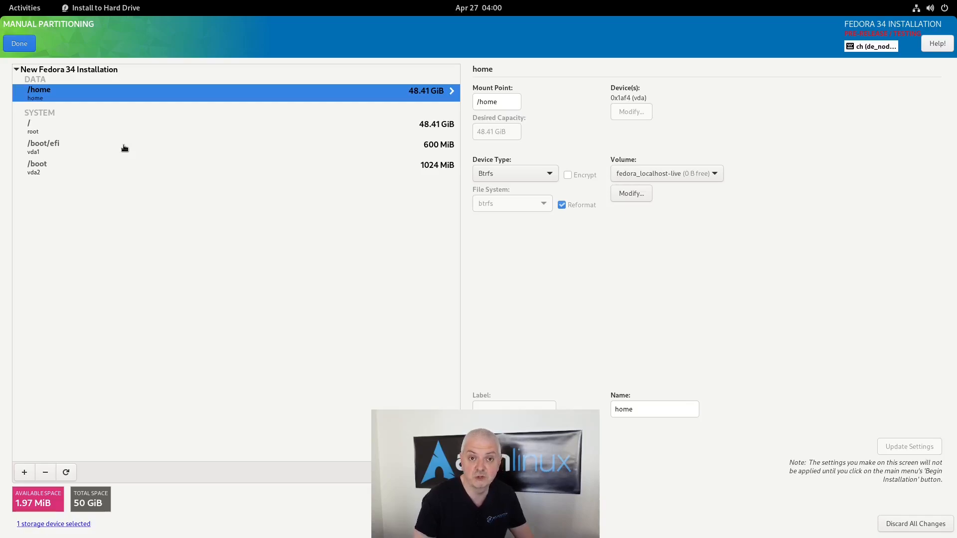
click(65, 473)
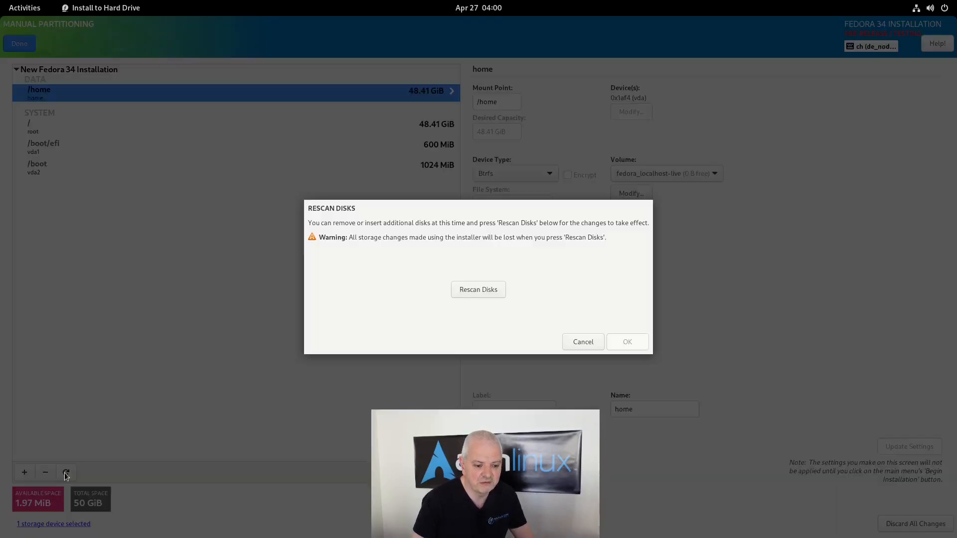
click(477, 293)
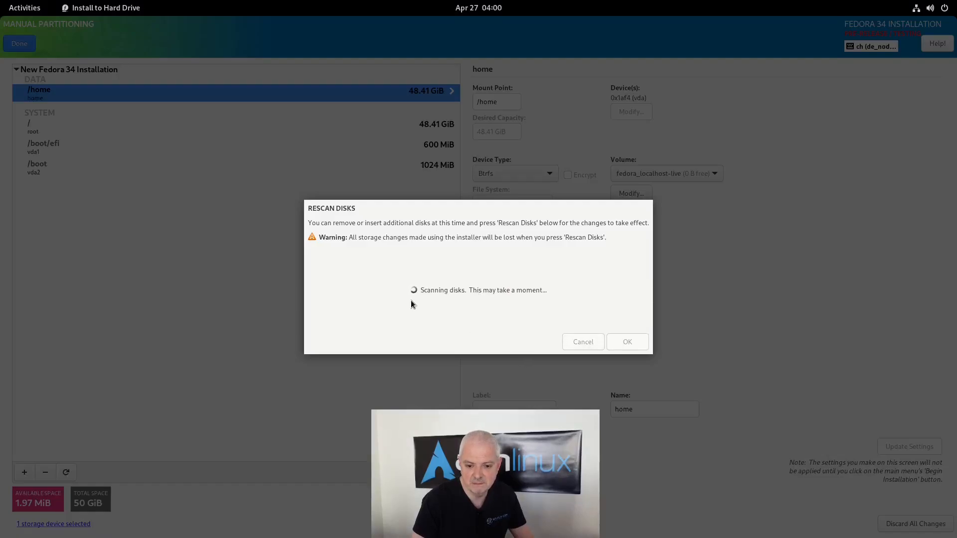
click(627, 341)
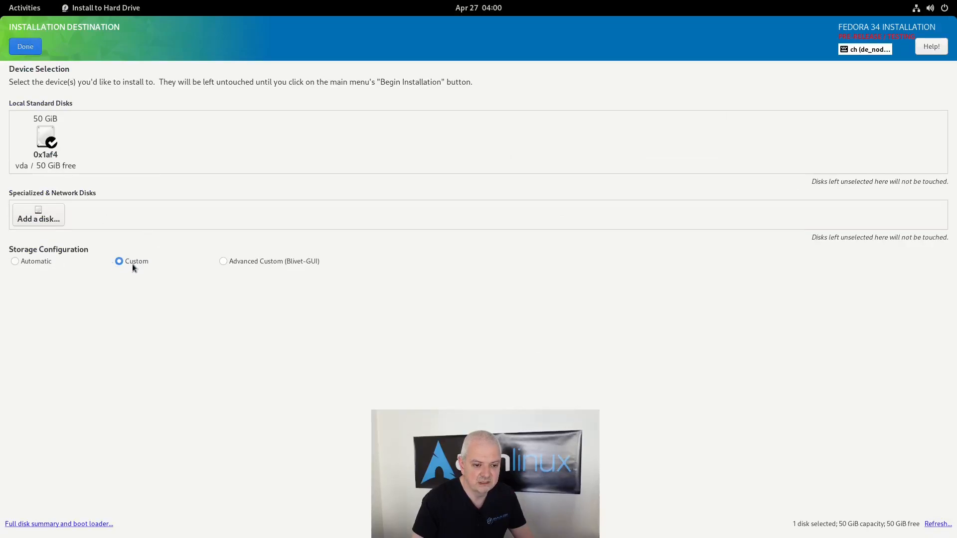
click(28, 46)
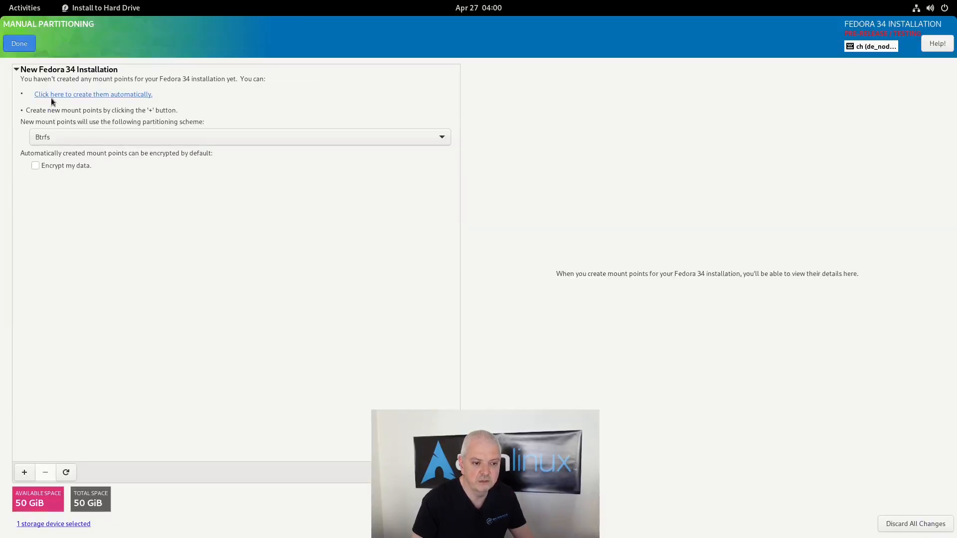
Add a /boot/efi mount point with a desired capacity of 300M.
click(25, 472)
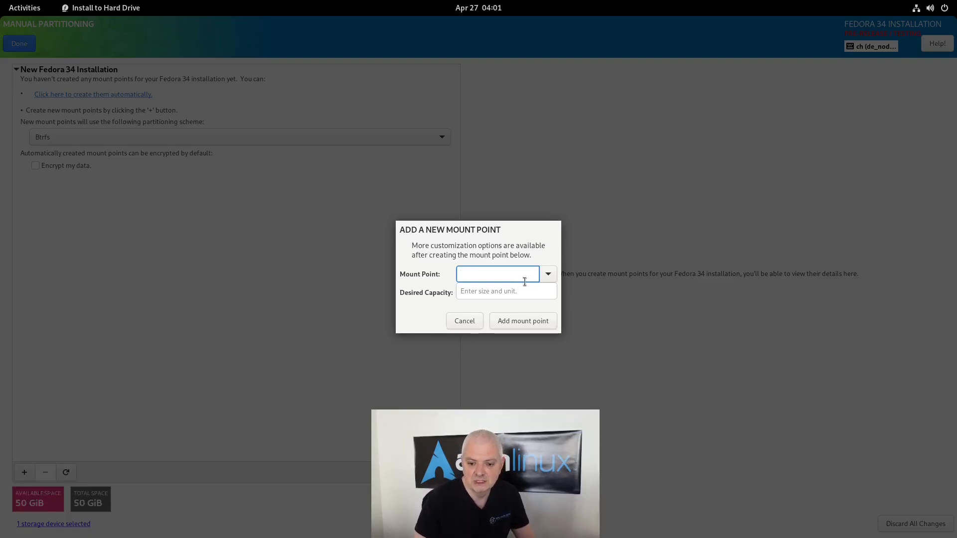
click(548, 273)
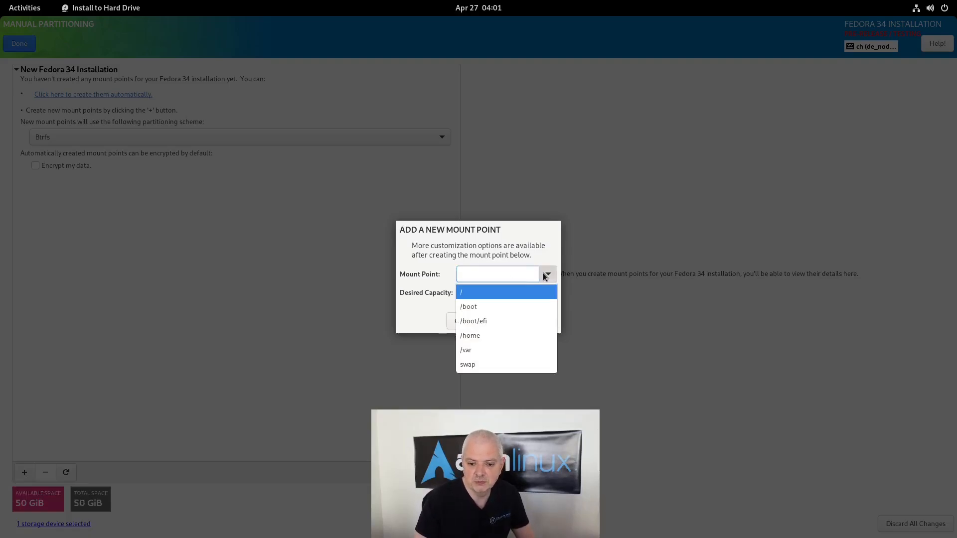
click(495, 322)
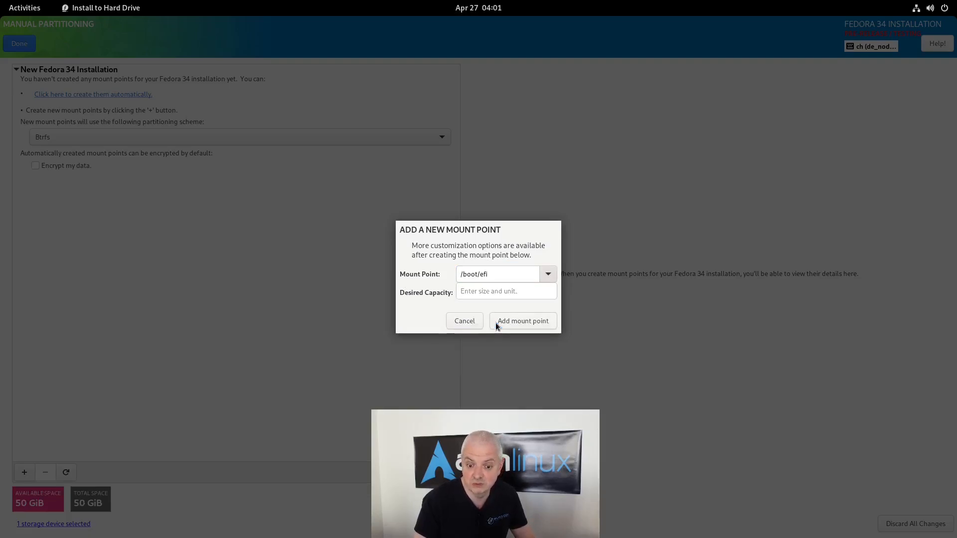
click(479, 294)
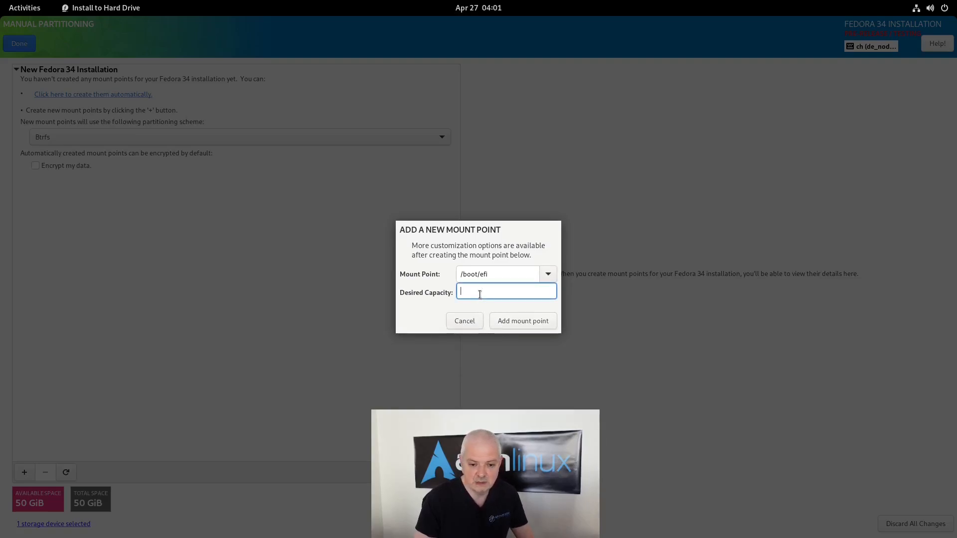
text(300)
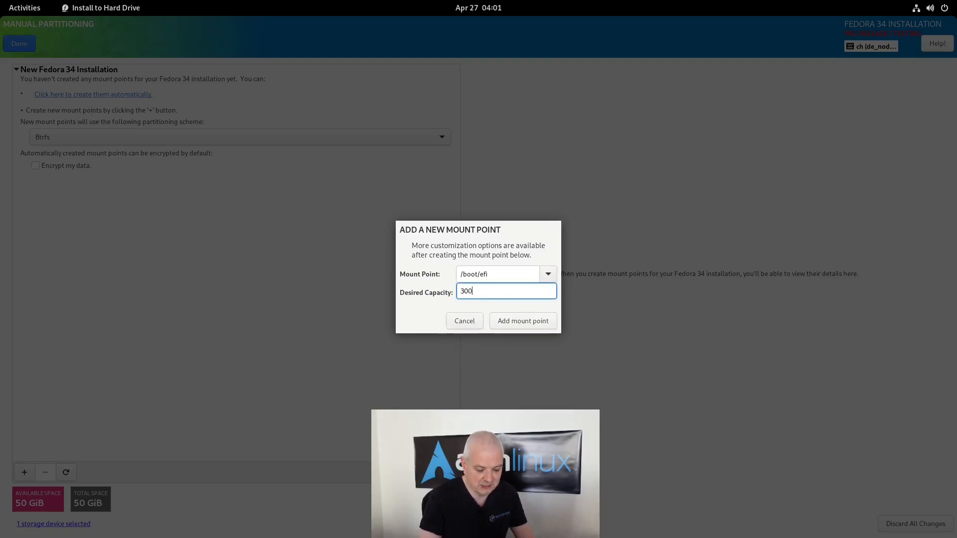
text(M)
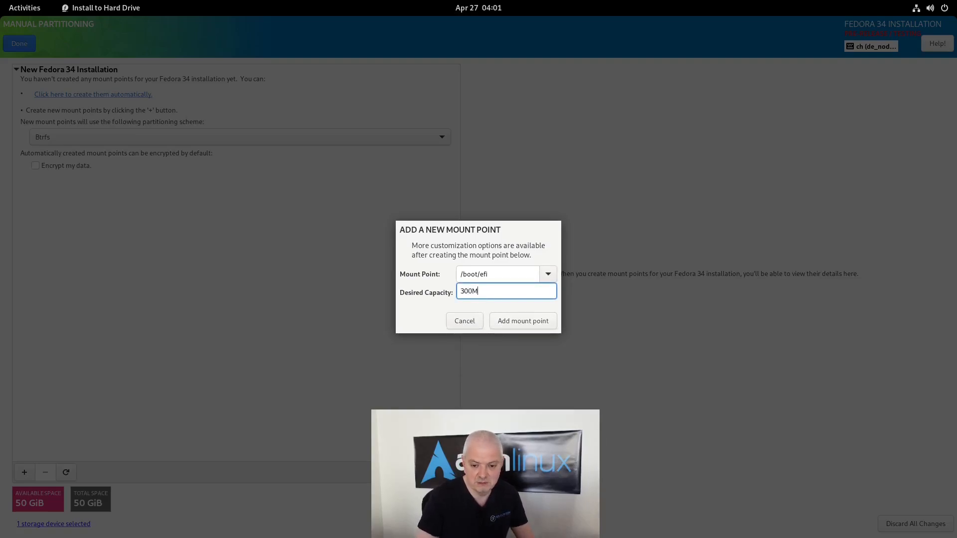
click(533, 321)
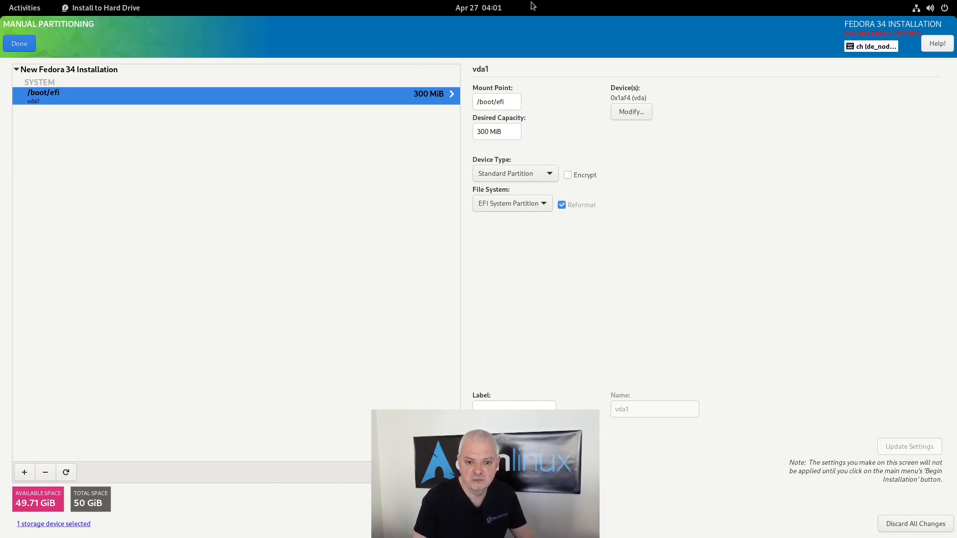
Switch to the browser and read the Fedora Magazine article's section on common partitions and why to create them.
drag(3, 252, 418, 4)
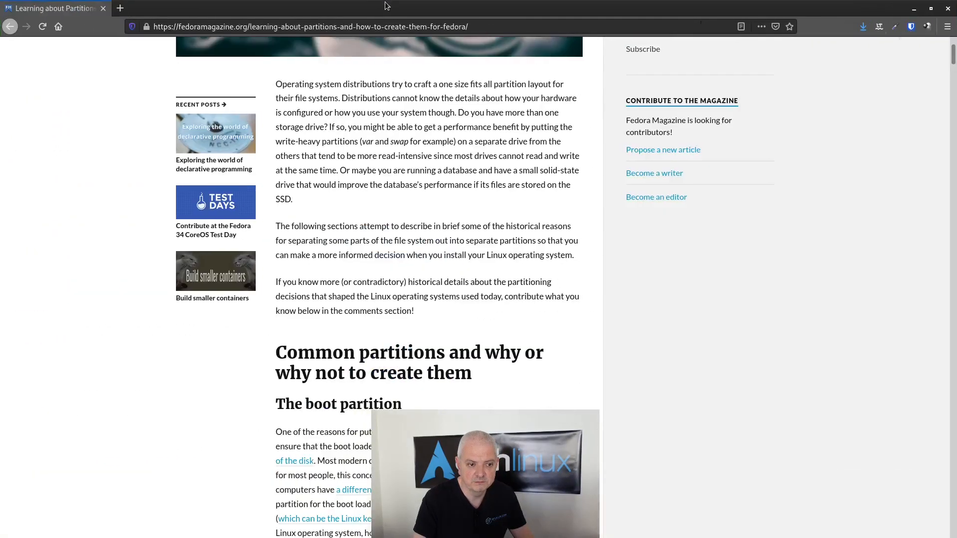
scroll(366, 273, down, 5)
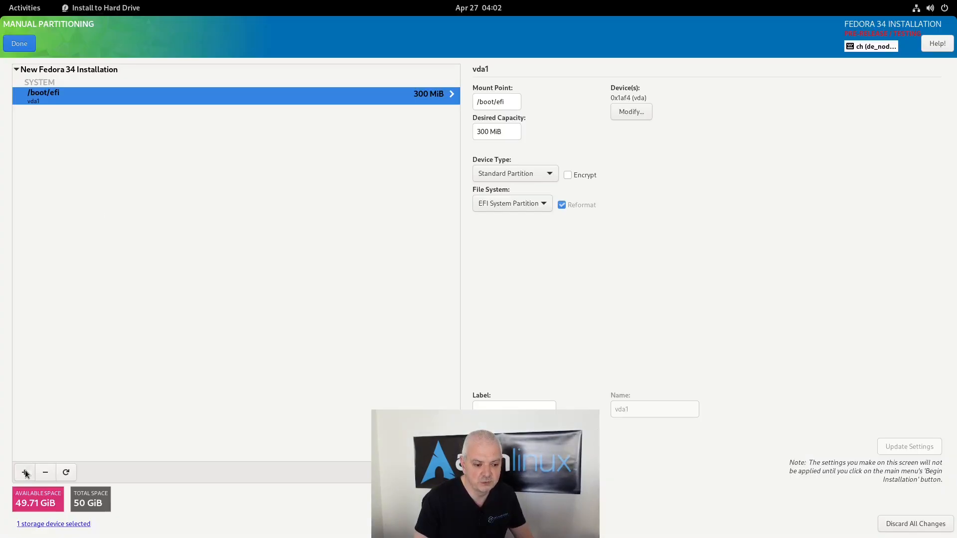
Add a /boot mount point with a desired capacity of 600M.
click(25, 472)
click(548, 274)
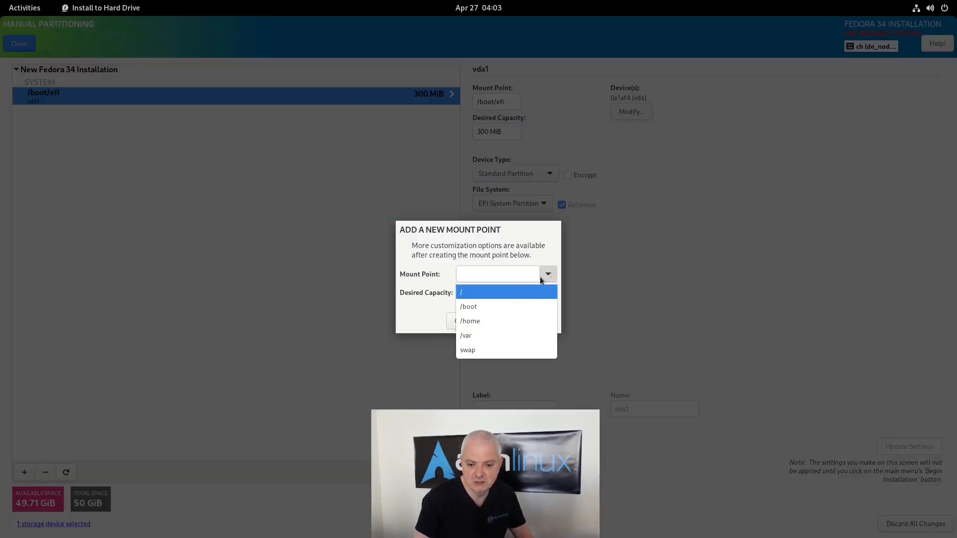
click(500, 307)
click(496, 293)
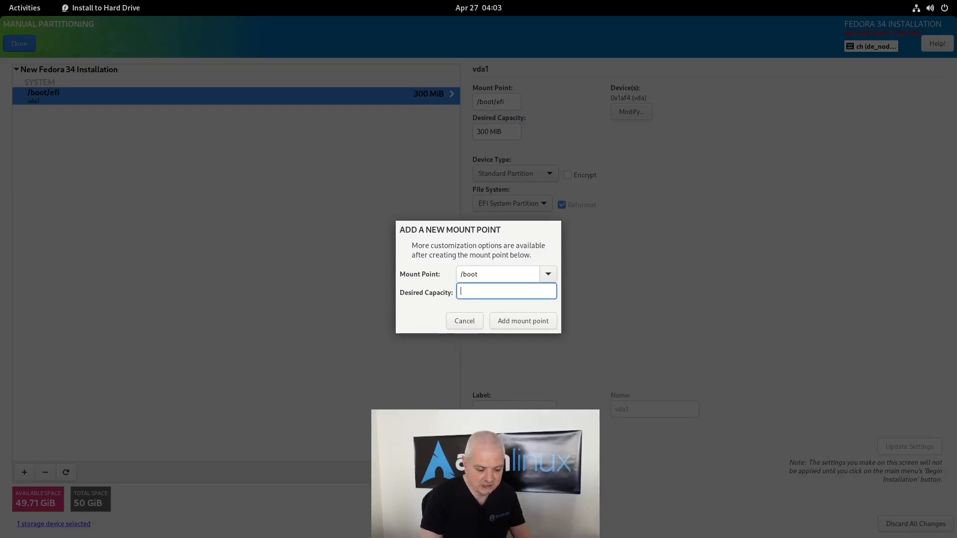
text(600M)
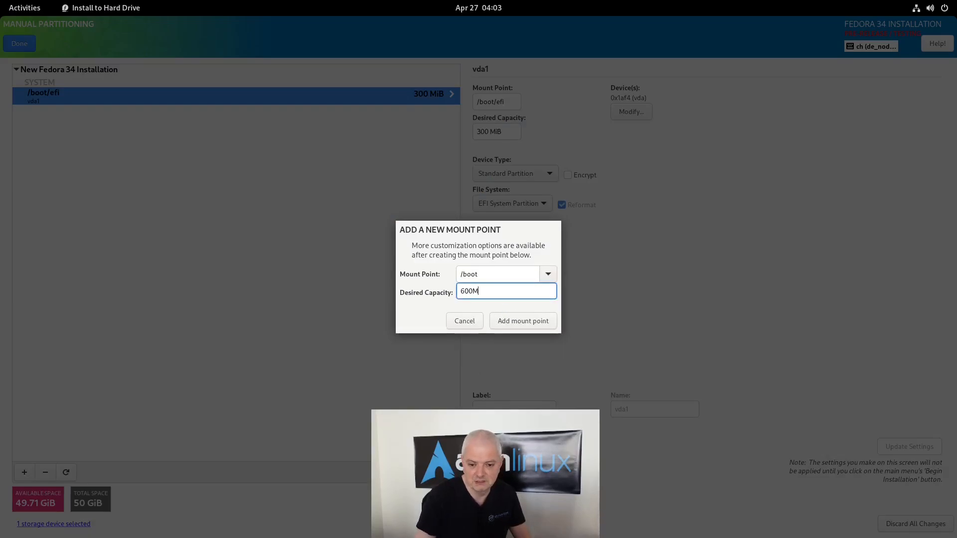
click(507, 322)
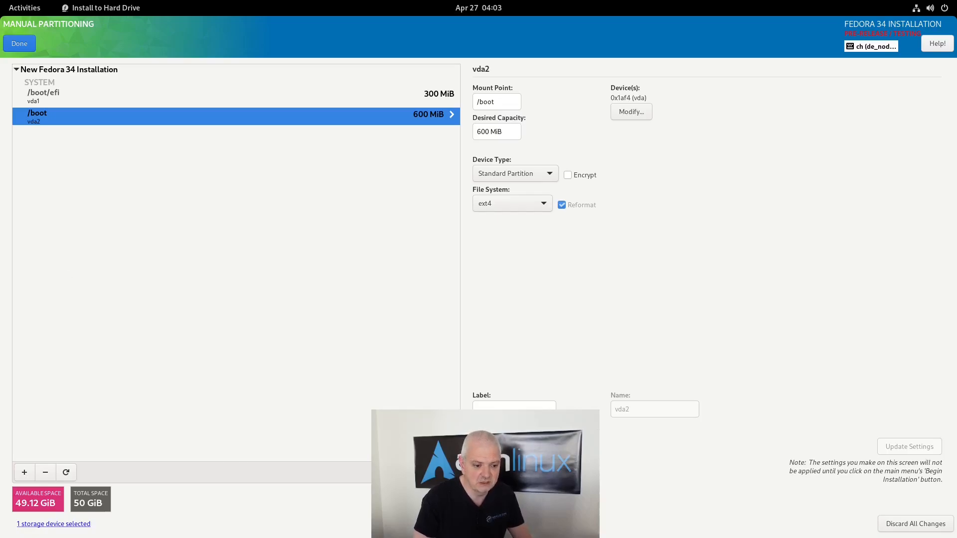
Add a root (/) mount point with a desired capacity of 19G.
click(25, 474)
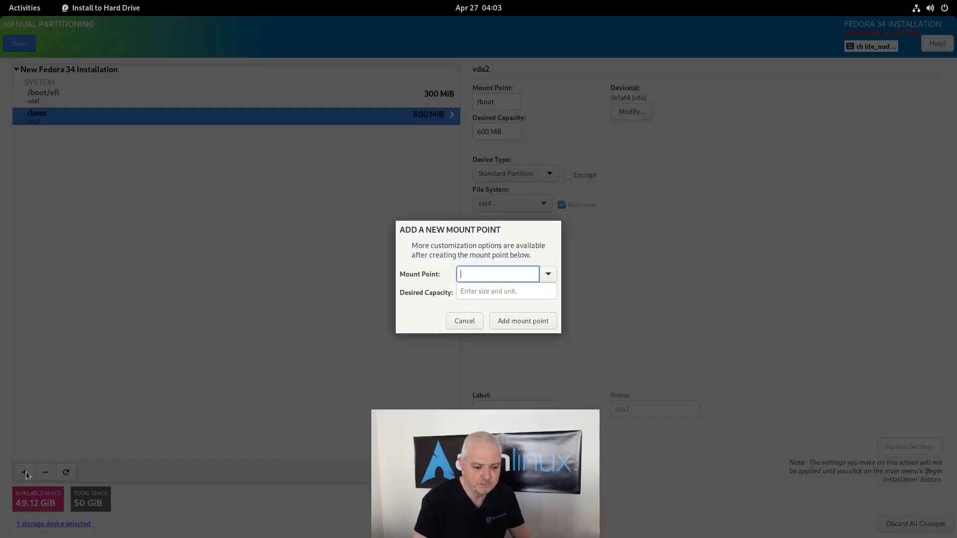
click(548, 274)
click(504, 294)
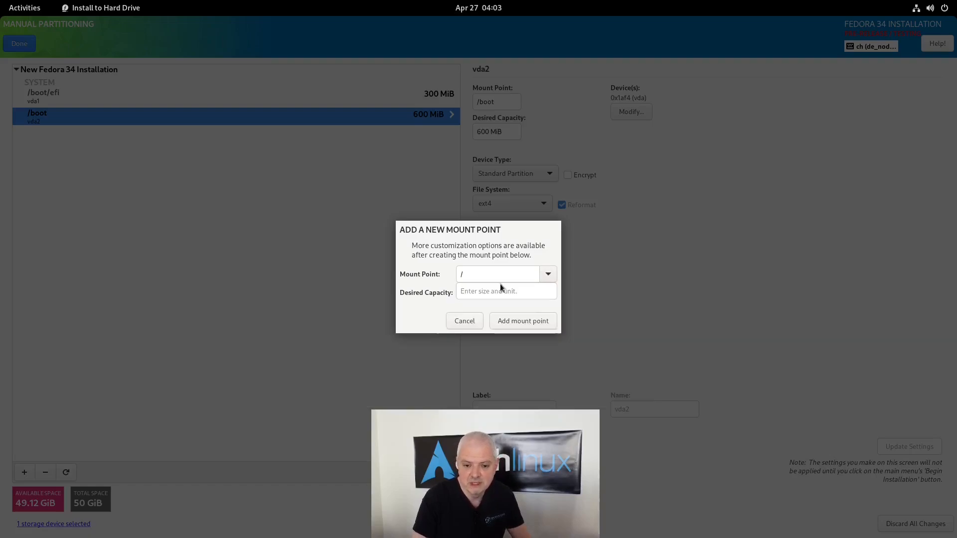
click(505, 292)
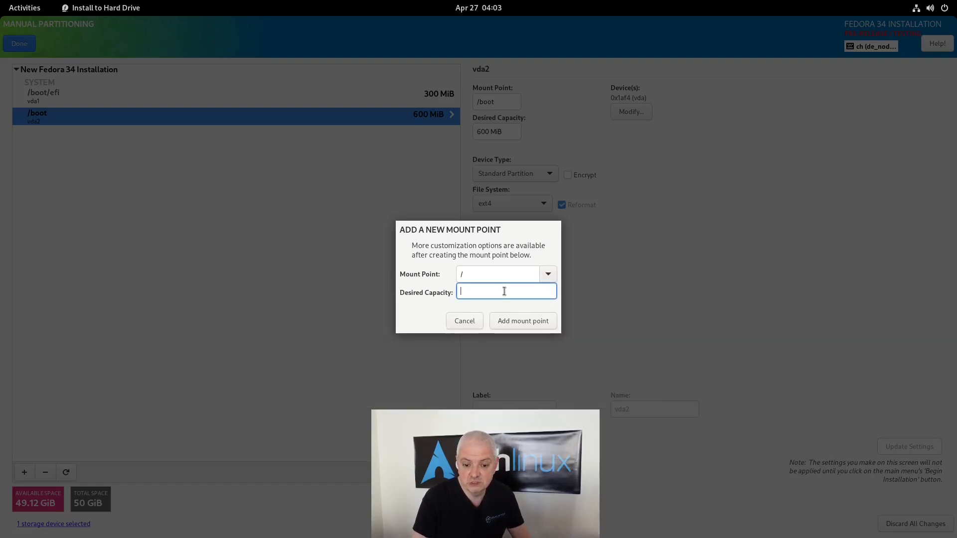
text(19G)
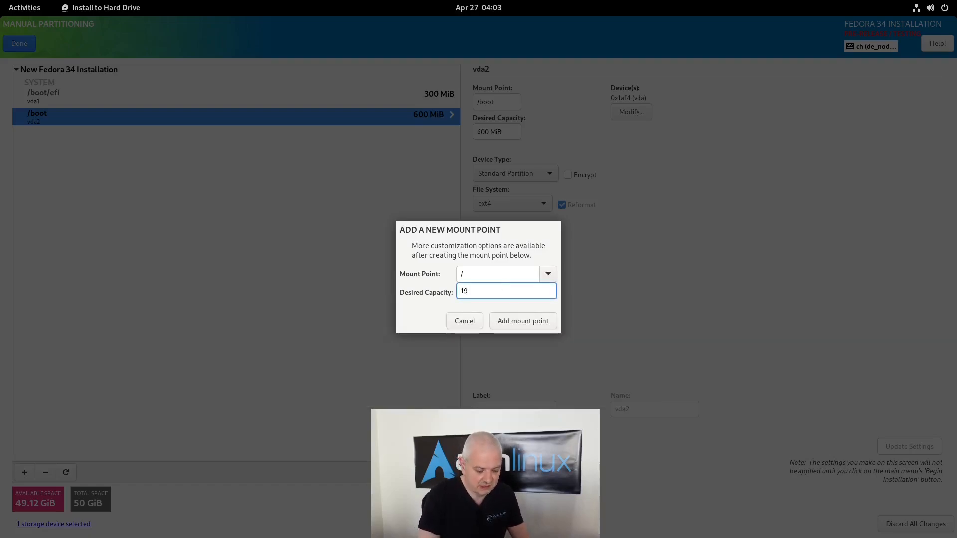
click(511, 321)
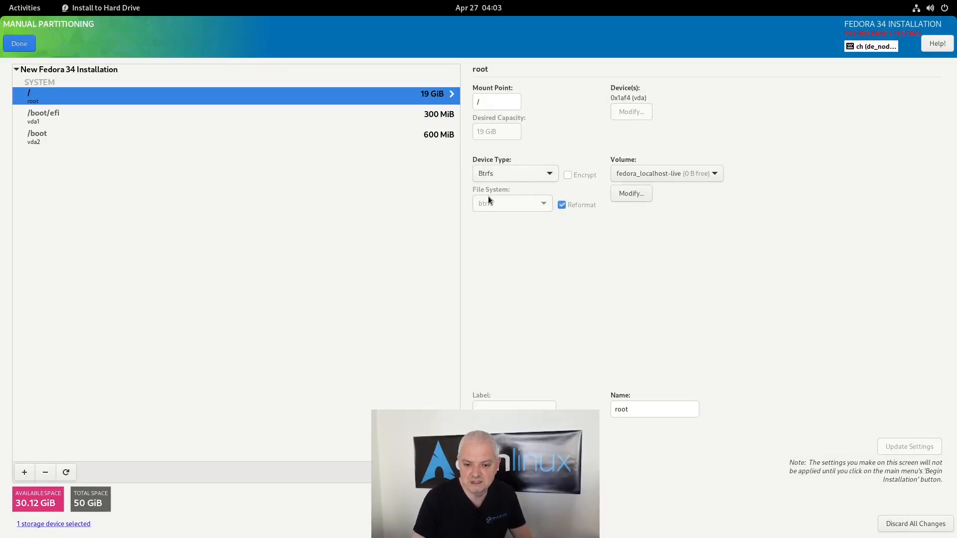
Keep Btrfs as the root mount point's device type and rename its volume to fedora.
click(521, 173)
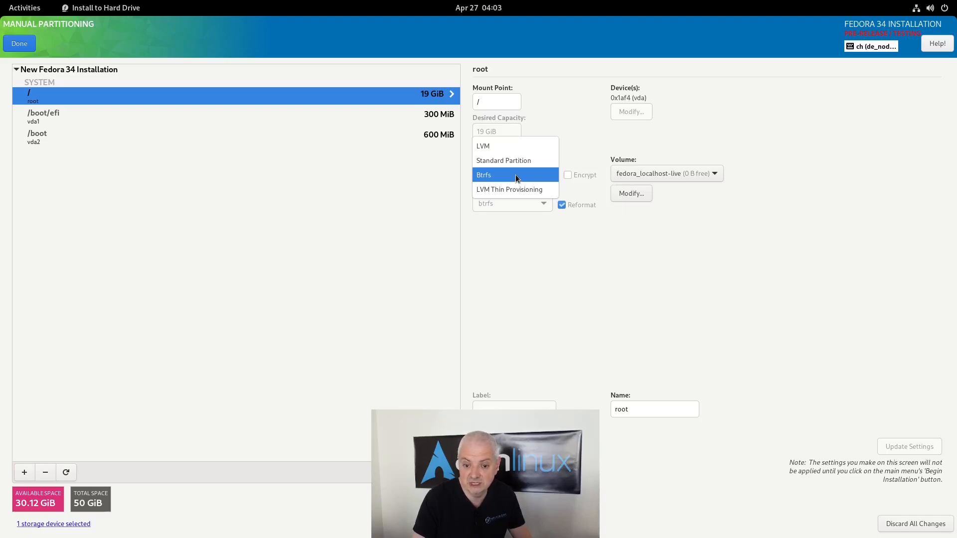
click(517, 178)
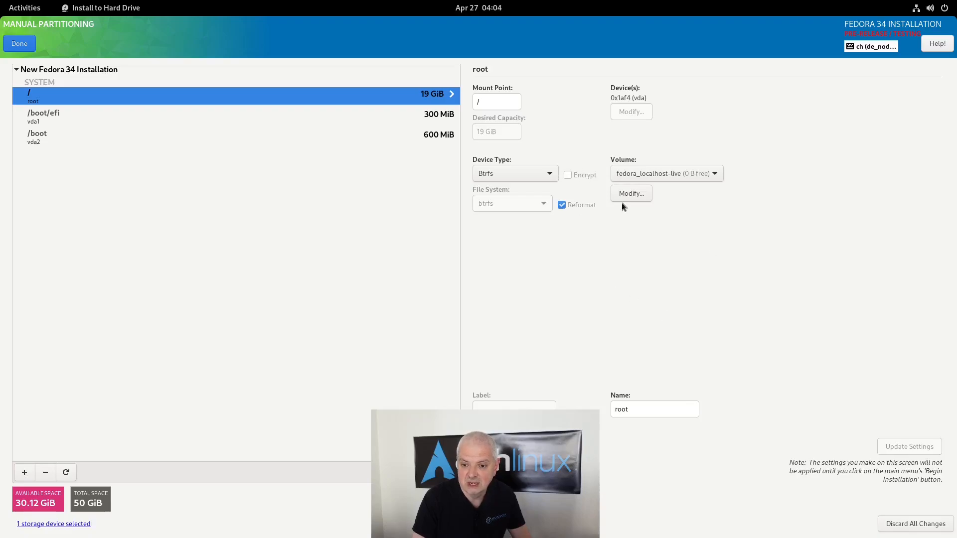
click(631, 194)
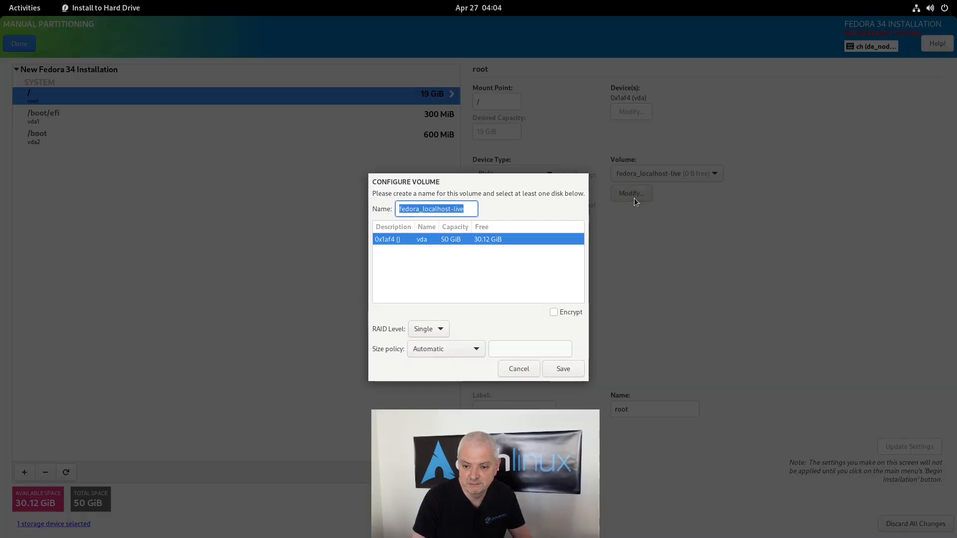
click(471, 208)
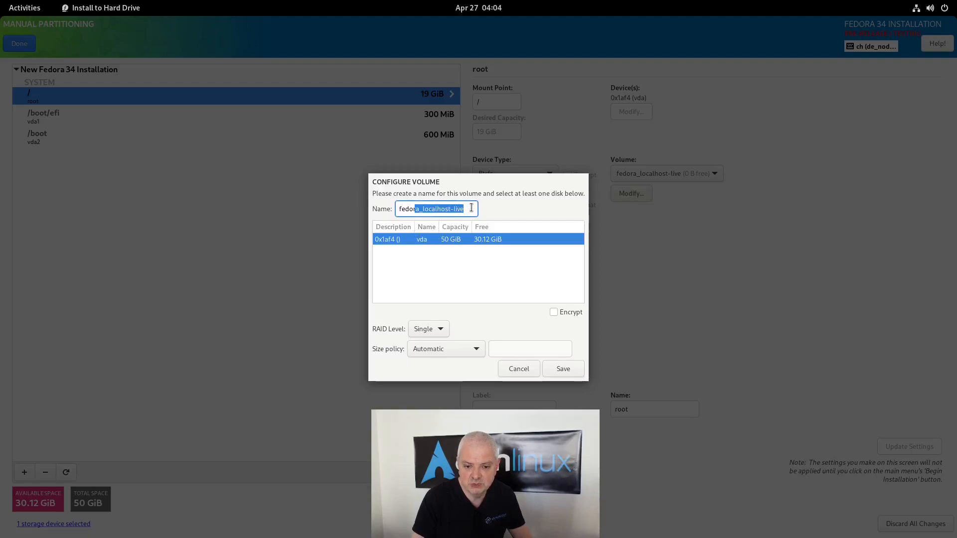
key(BackSpace)
key(BackSpace)
key(BackSpace)
key(BackSpace)
key(BackSpace)
key(BackSpace)
key(BackSpace)
key(BackSpace)
key(BackSpace)
key(BackSpace)
key(BackSpace)
key(BackSpace)
key(BackSpace)
key(BackSpace)
key(BackSpace)
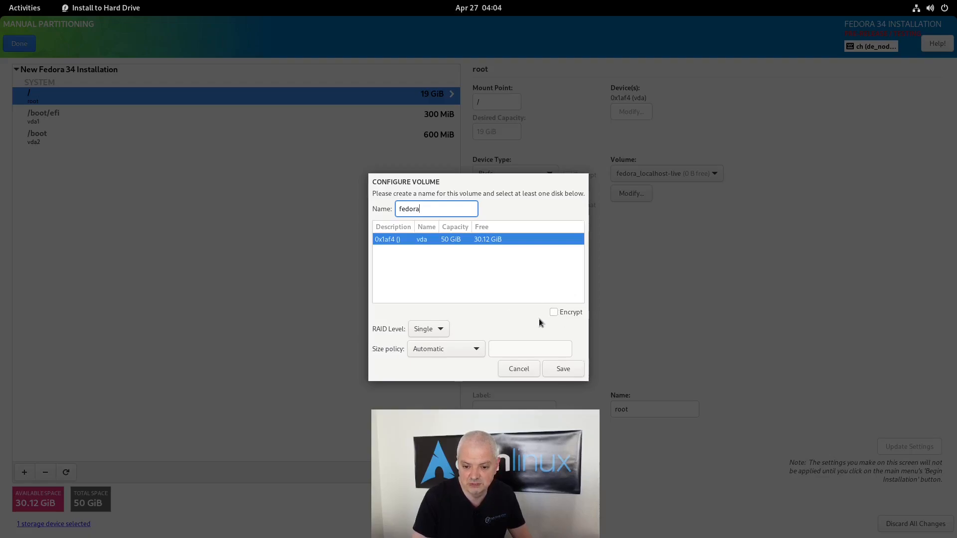
Encrypt the fedora volume with luks2, keeping RAID level Single and size policy Automatic, and save the volume configuration.
click(554, 313)
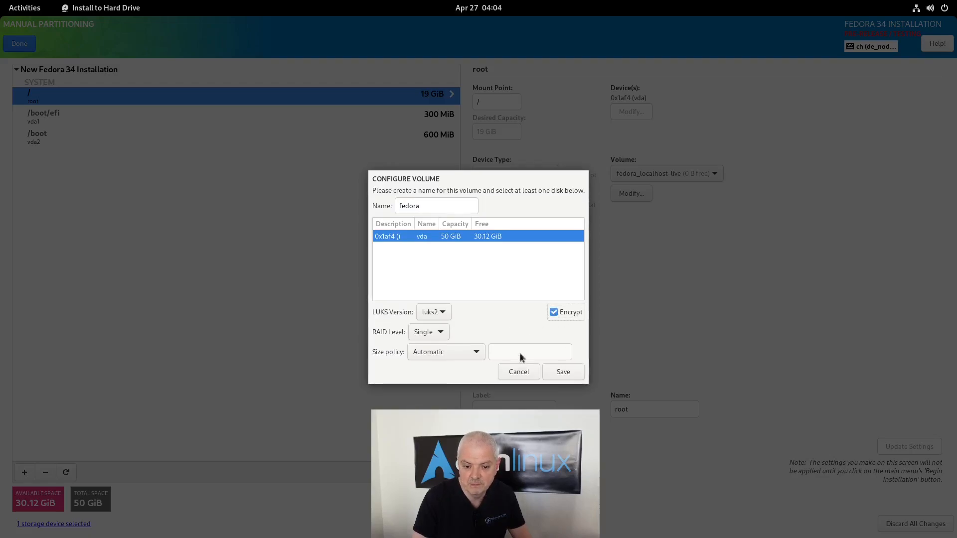
click(438, 316)
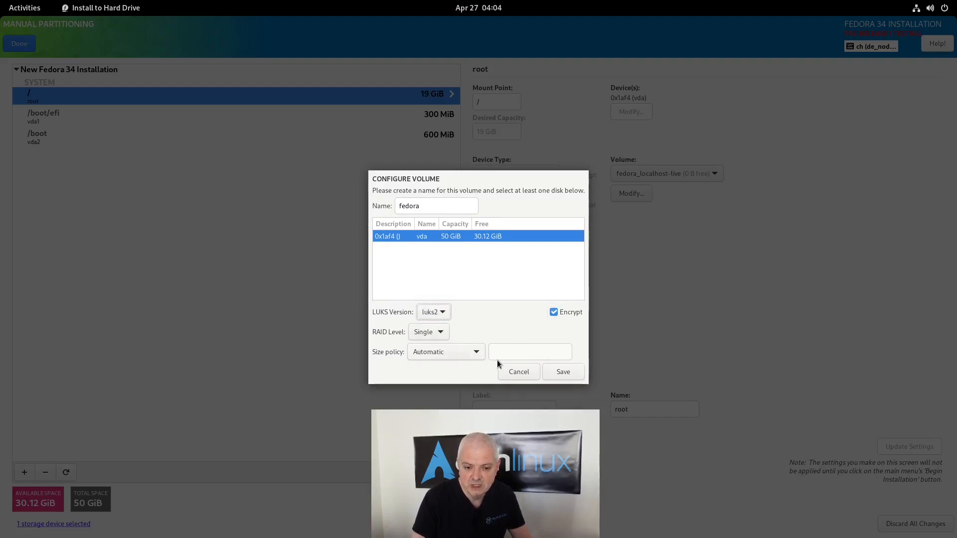
click(440, 333)
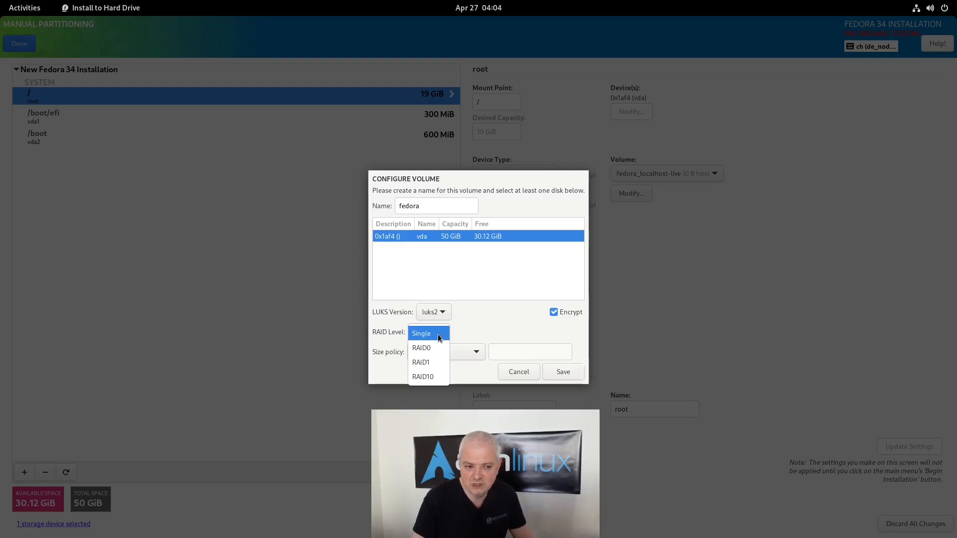
click(438, 338)
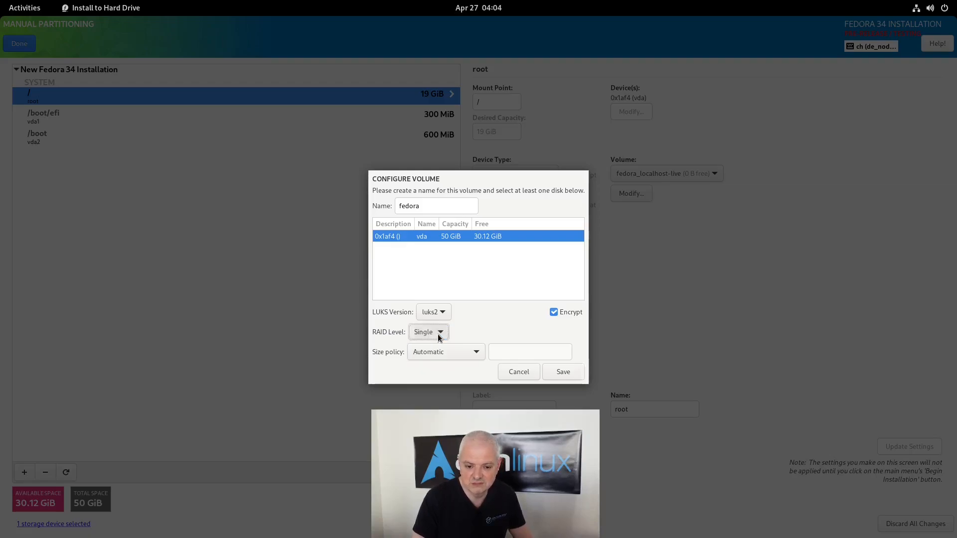
click(455, 355)
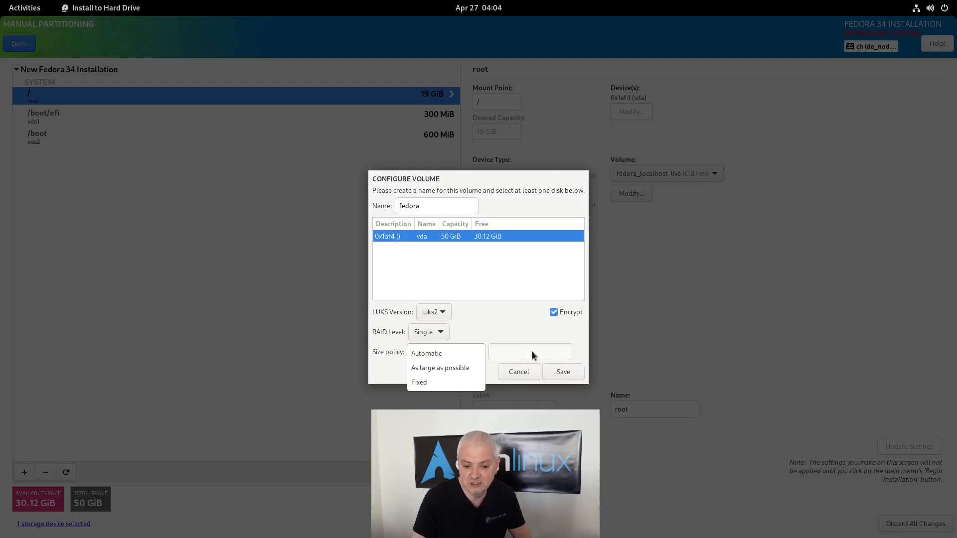
click(448, 355)
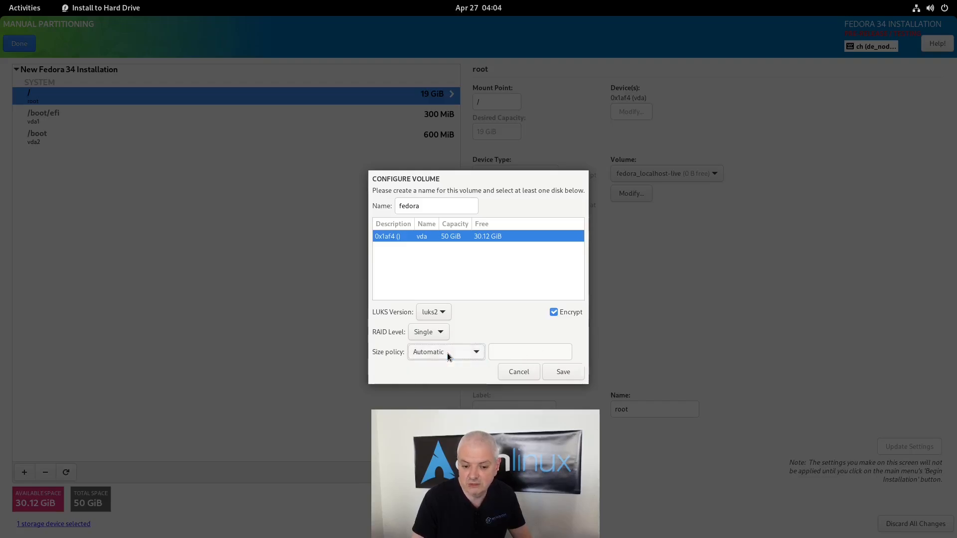
click(560, 373)
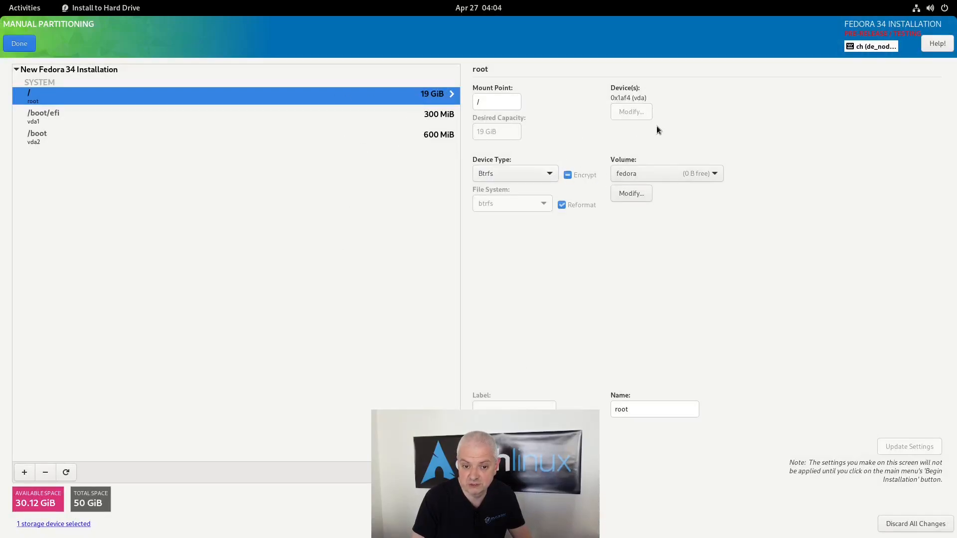
Add a /home mount point with a desired capacity of 15G.
click(25, 477)
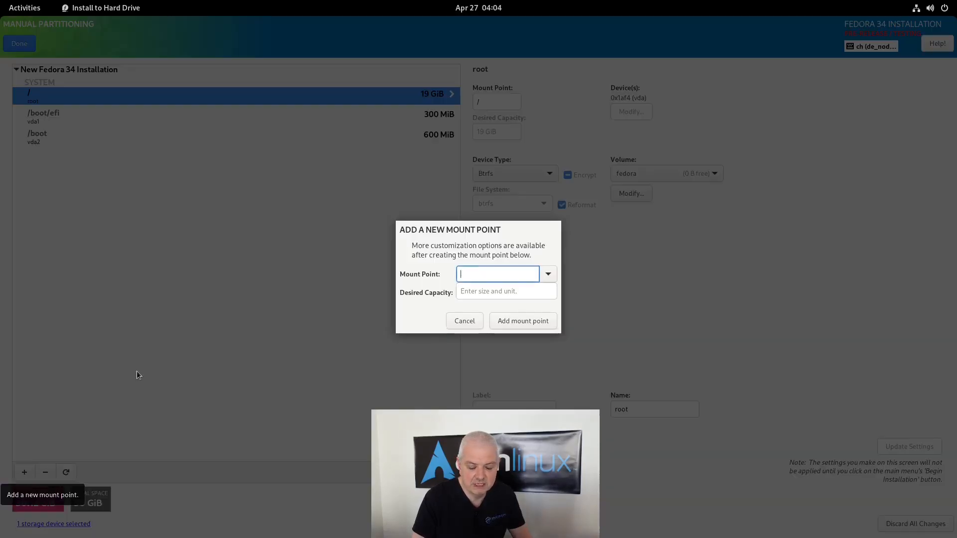
click(548, 274)
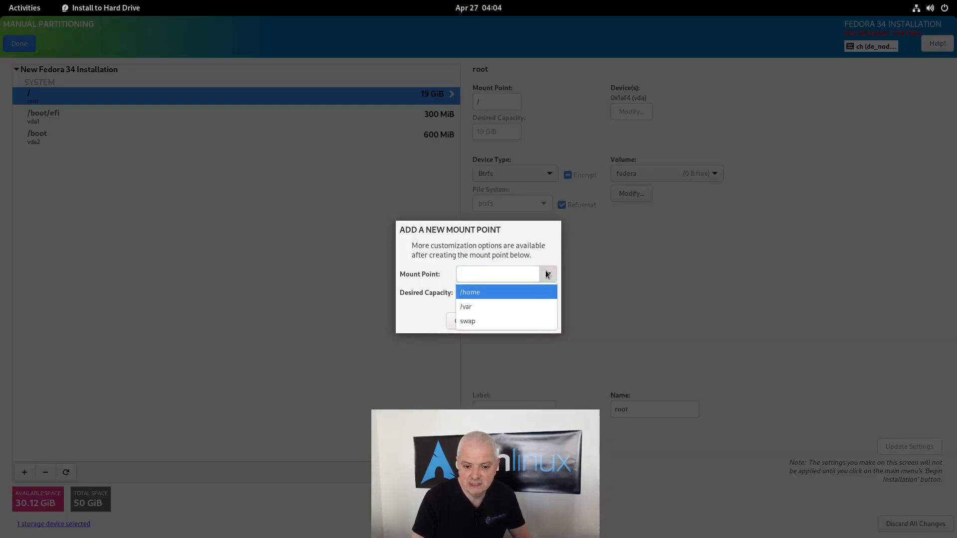
click(477, 294)
click(495, 292)
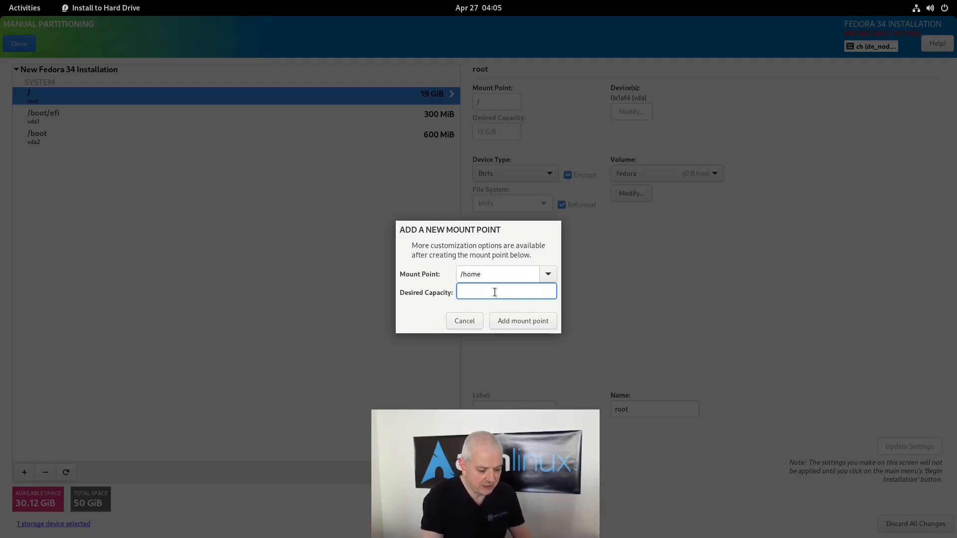
text(15G)
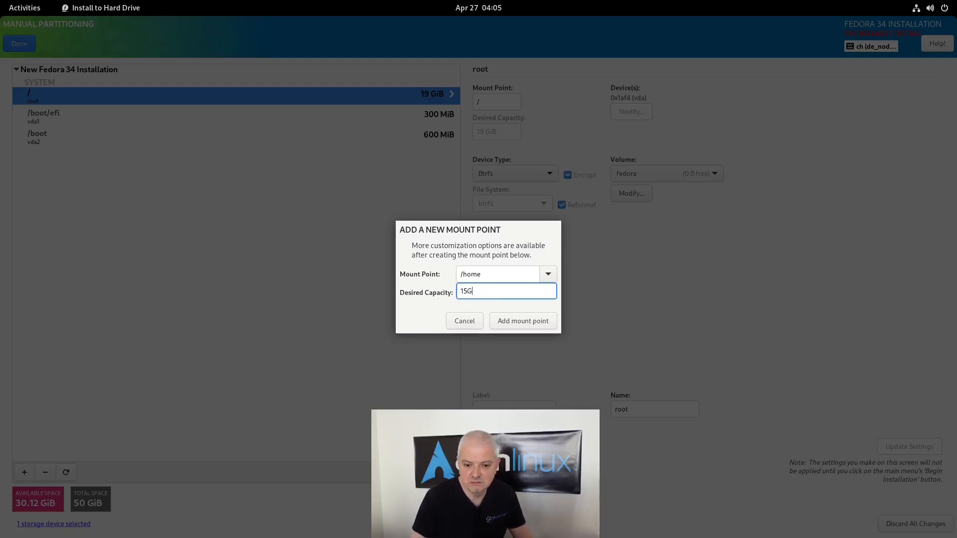
click(523, 321)
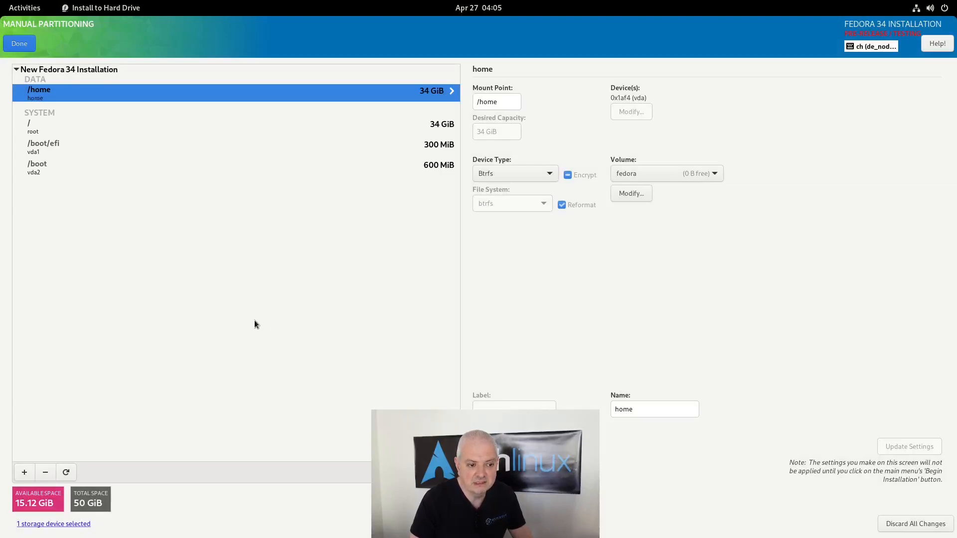
Add a /var mount point, leaving the desired capacity empty so it takes the remaining space.
click(22, 473)
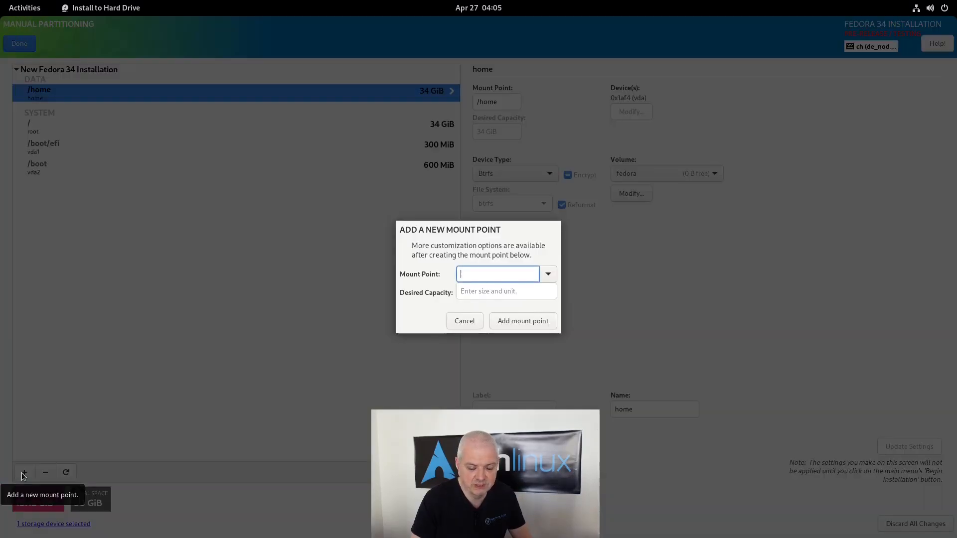
click(548, 274)
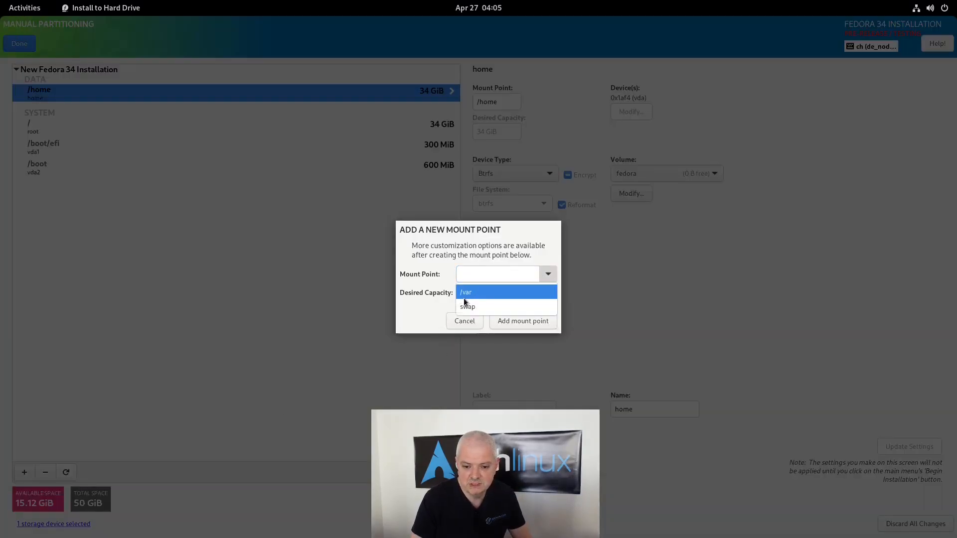
click(489, 292)
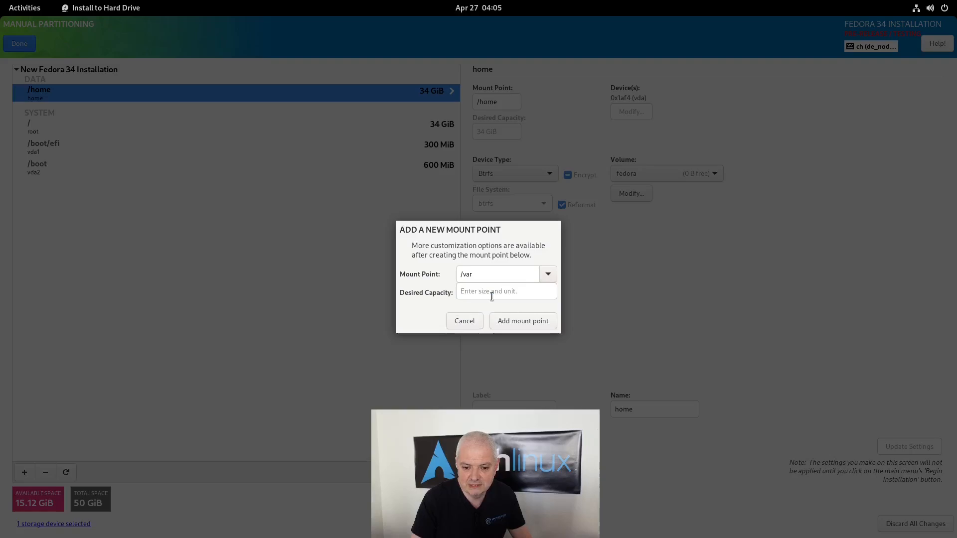
click(519, 322)
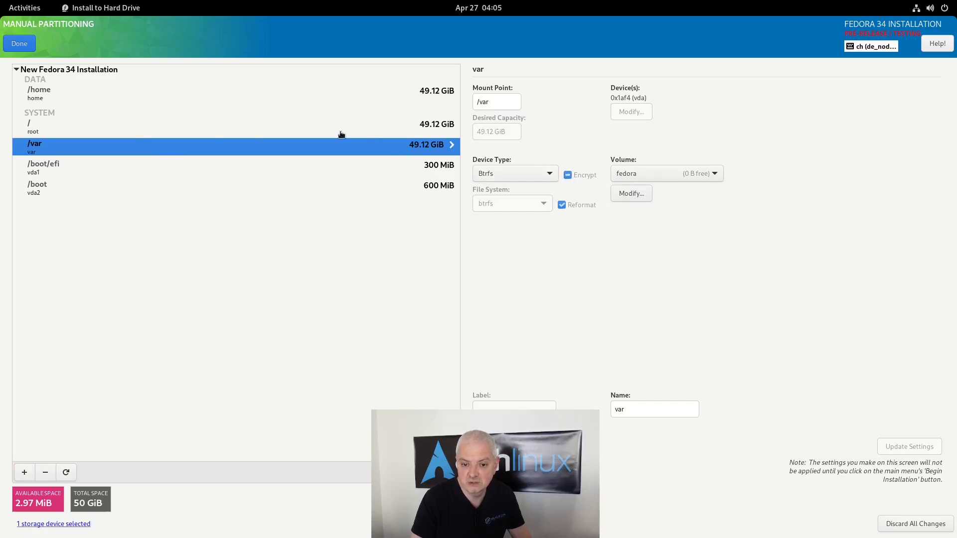
Check the settings of the / and /home mount points and finish manual partitioning, proceeding to the disk encryption passphrase.
click(267, 132)
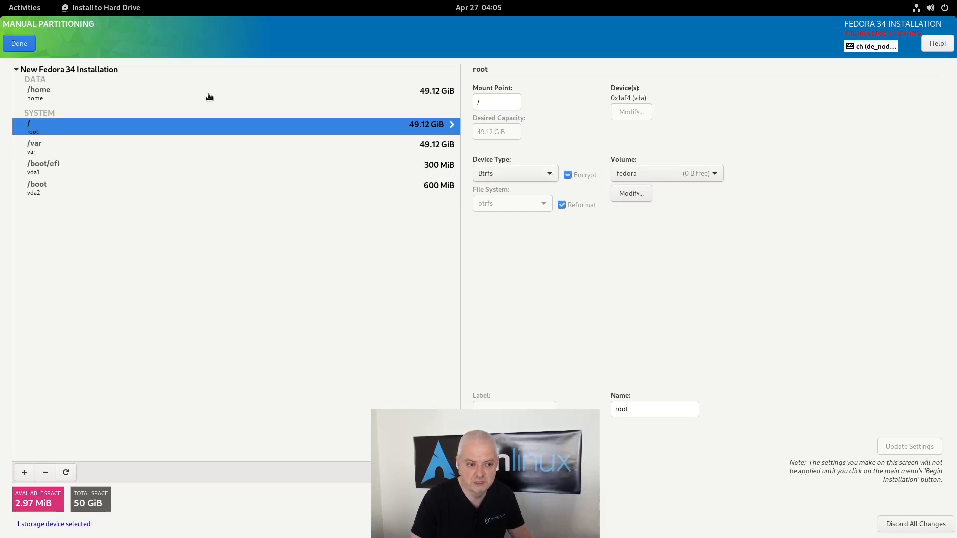
click(209, 96)
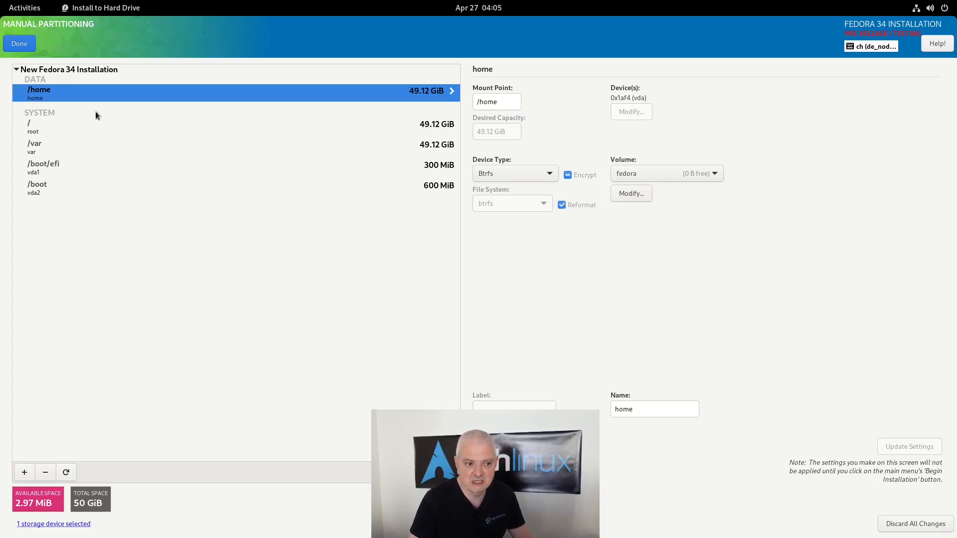
click(29, 49)
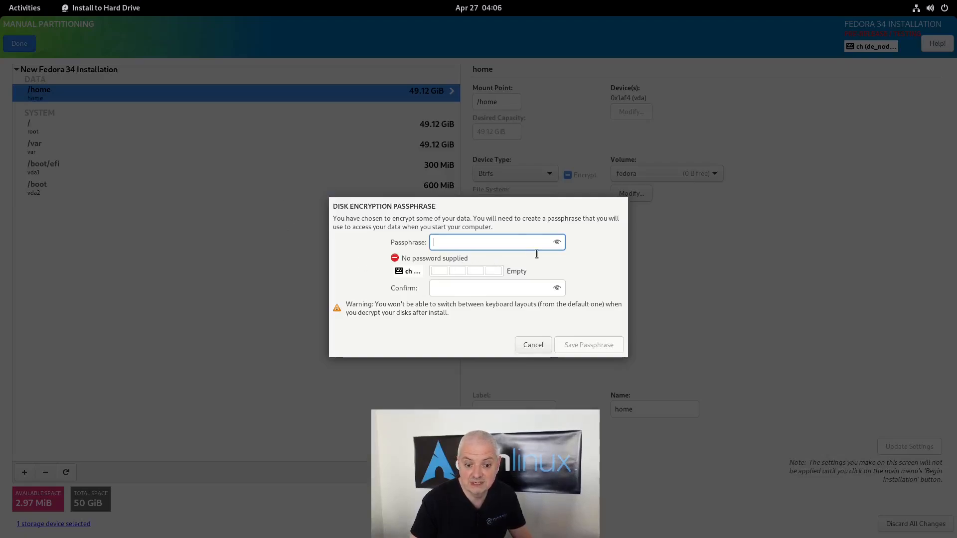
Enter and confirm the disk encryption passphrase, save it, and accept the summary of partitioning changes.
text(*********)
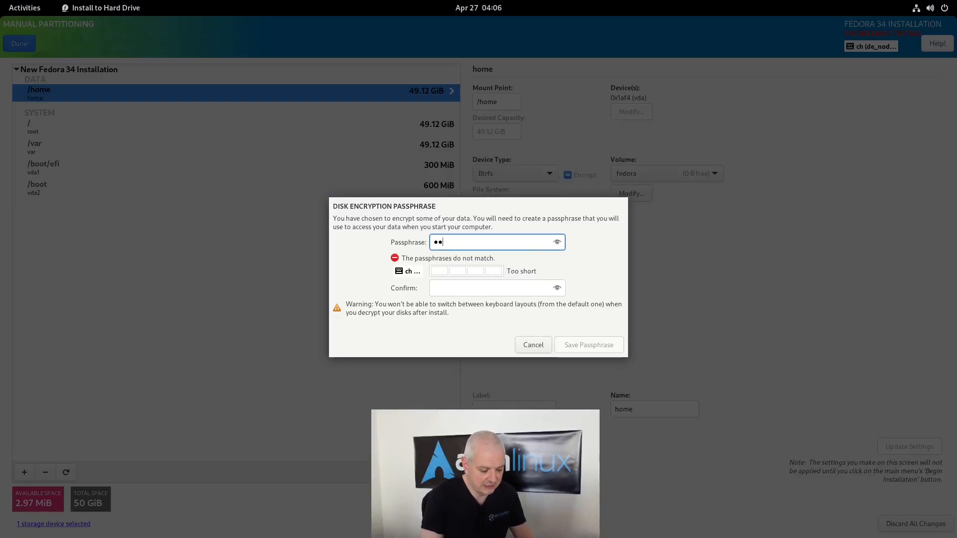
key(Tab)
text(*********)
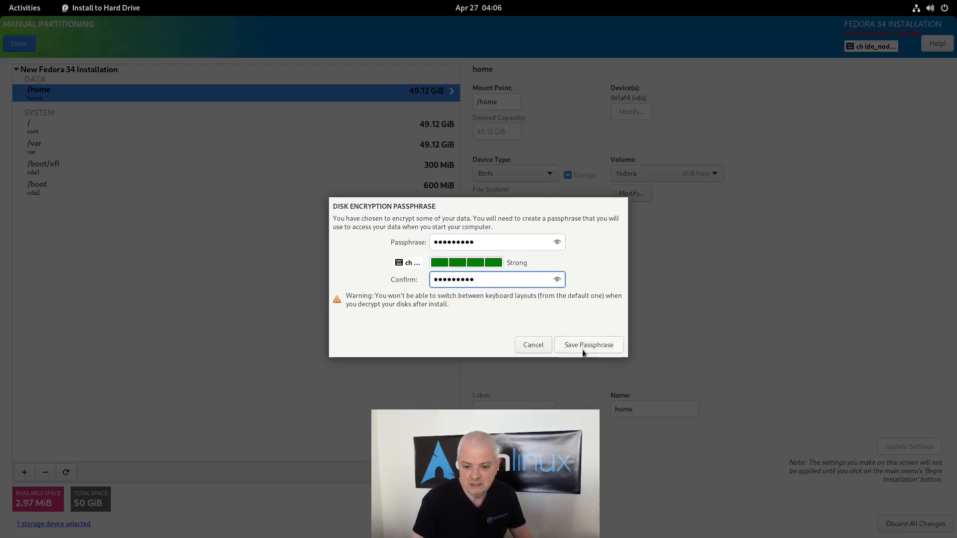
click(584, 346)
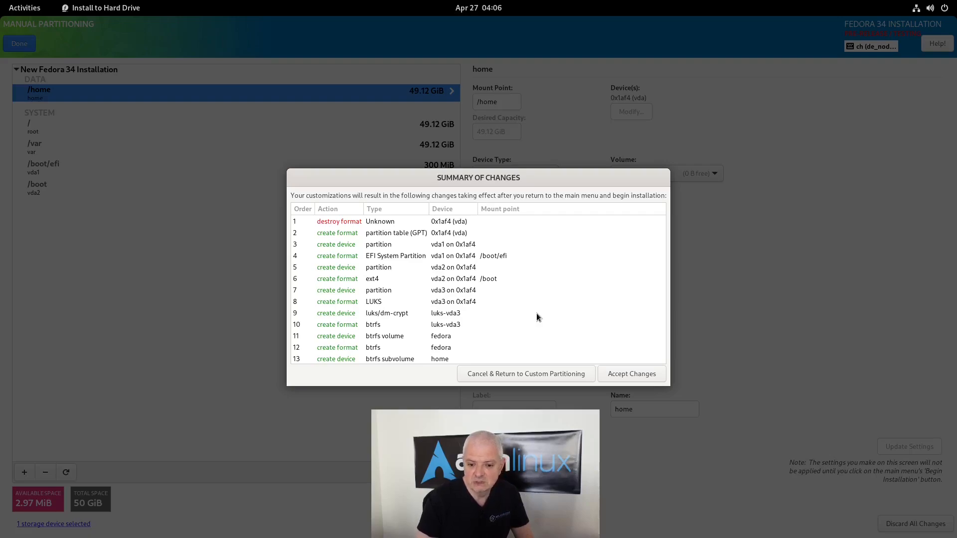
click(628, 373)
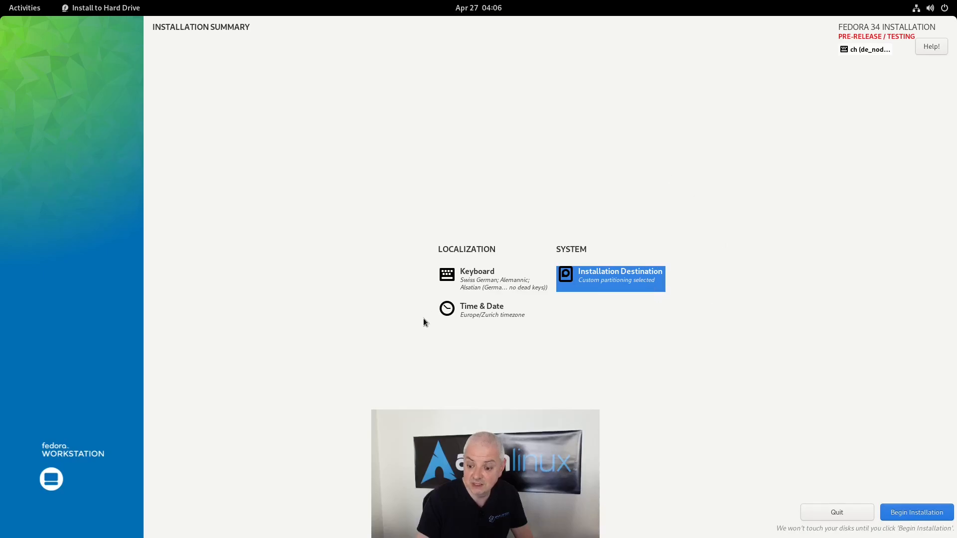
Run the Fedora installation to completion and restart the computer from the live session.
click(915, 513)
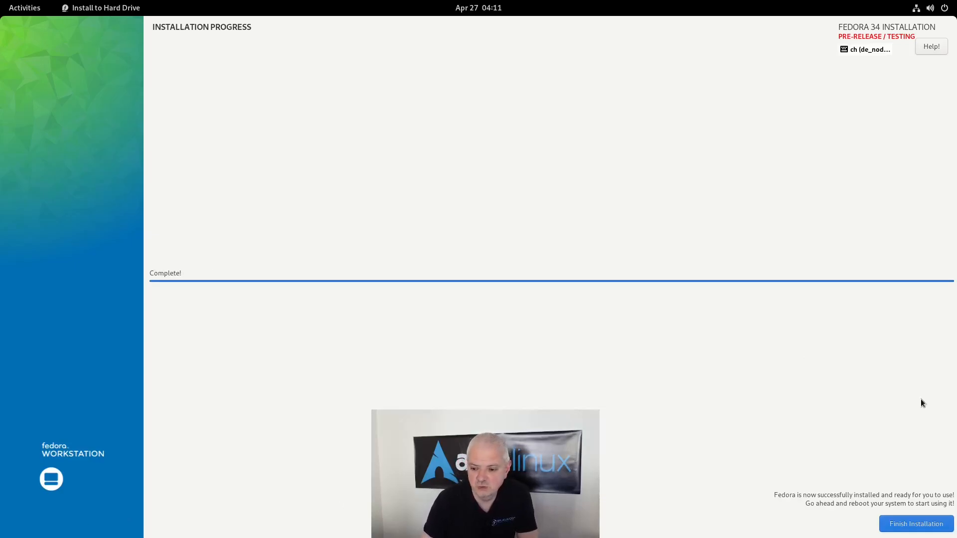
click(915, 524)
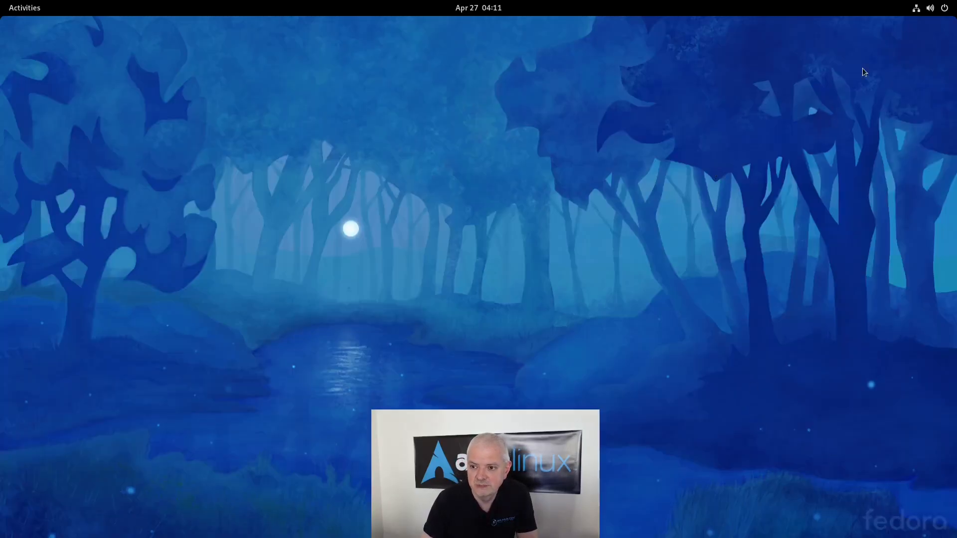
click(943, 8)
click(857, 120)
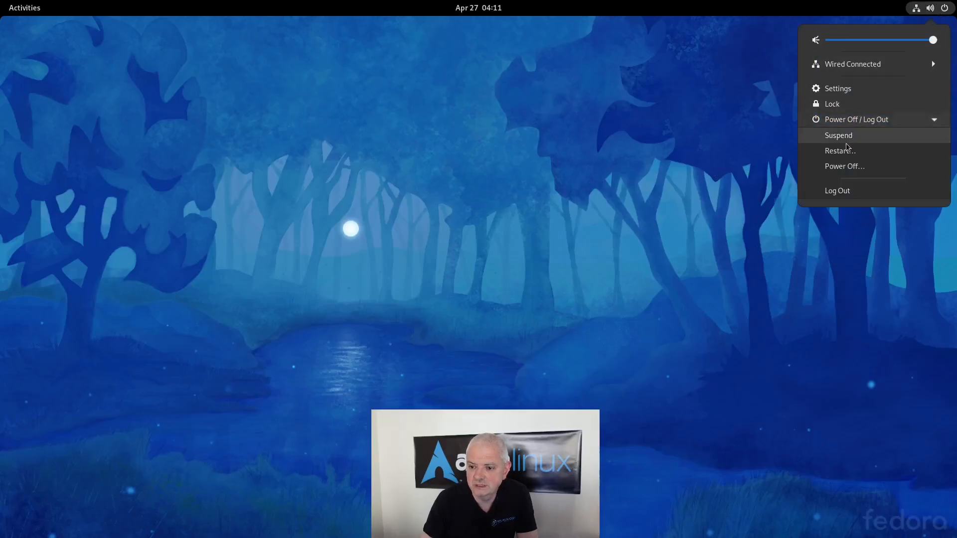
click(843, 151)
click(536, 301)
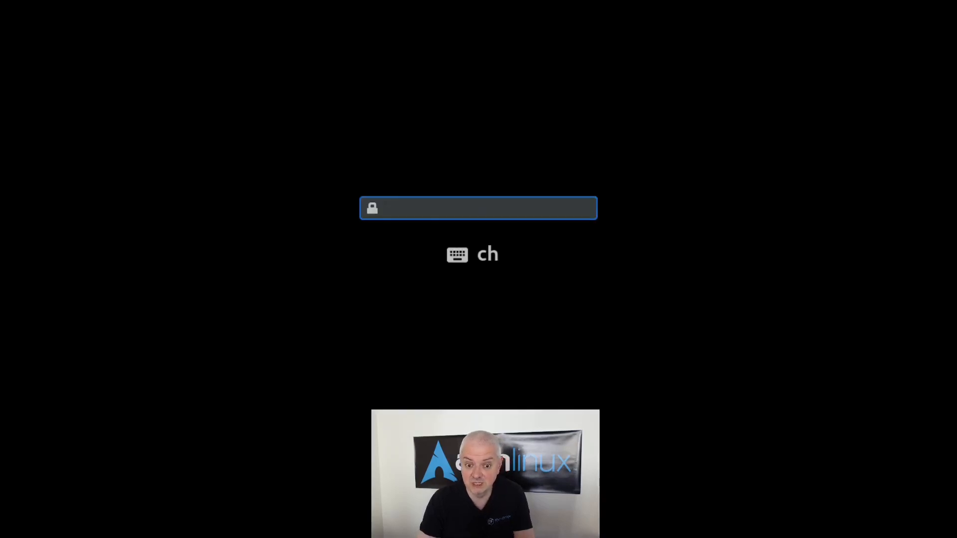
Unlock the encrypted disk with its passphrase and start the initial setup, keeping Location Services and Automatic Problem Reporting enabled.
text(•••••••••)
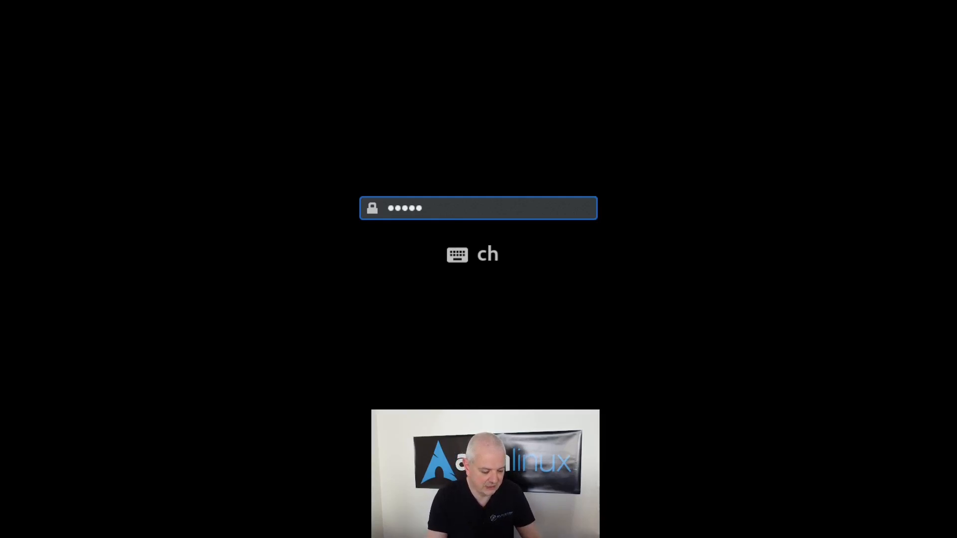
key(Return)
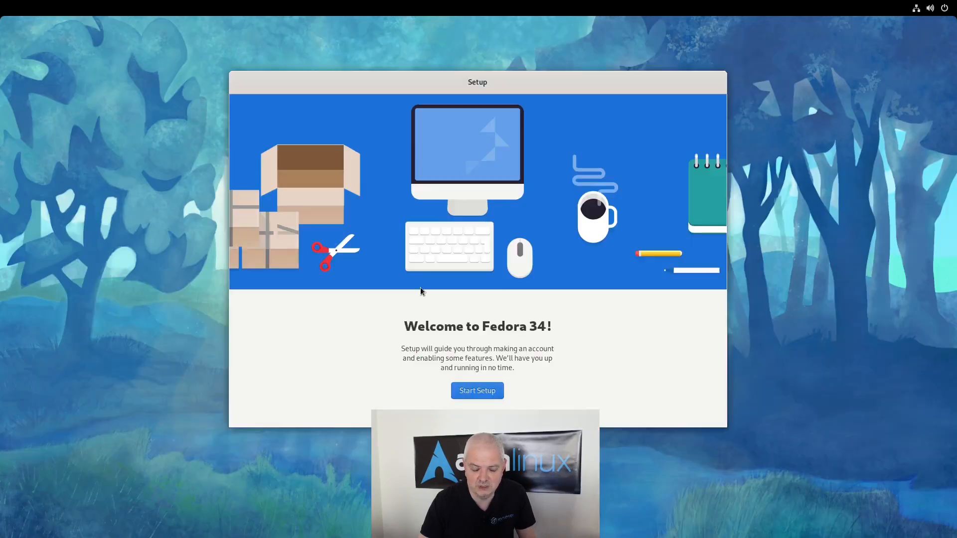
click(474, 395)
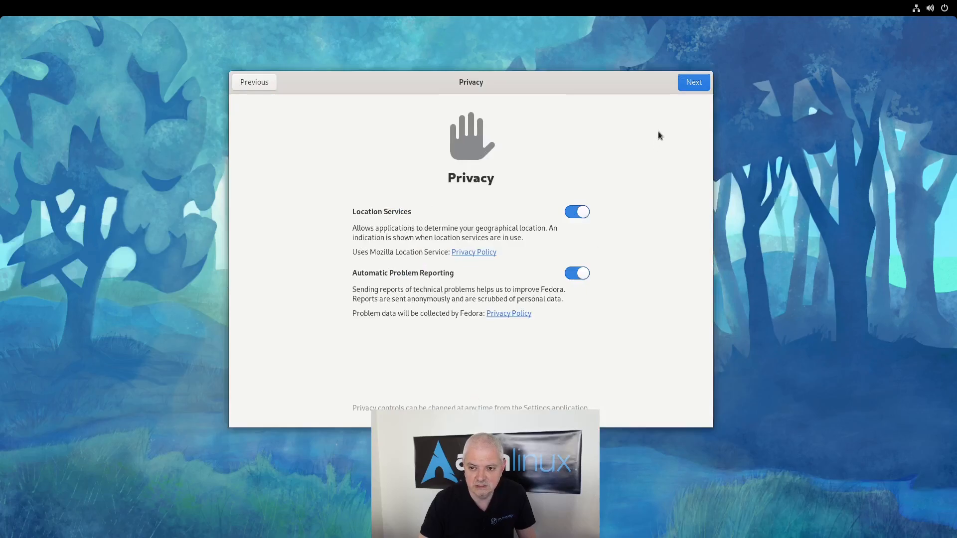
click(694, 83)
click(694, 82)
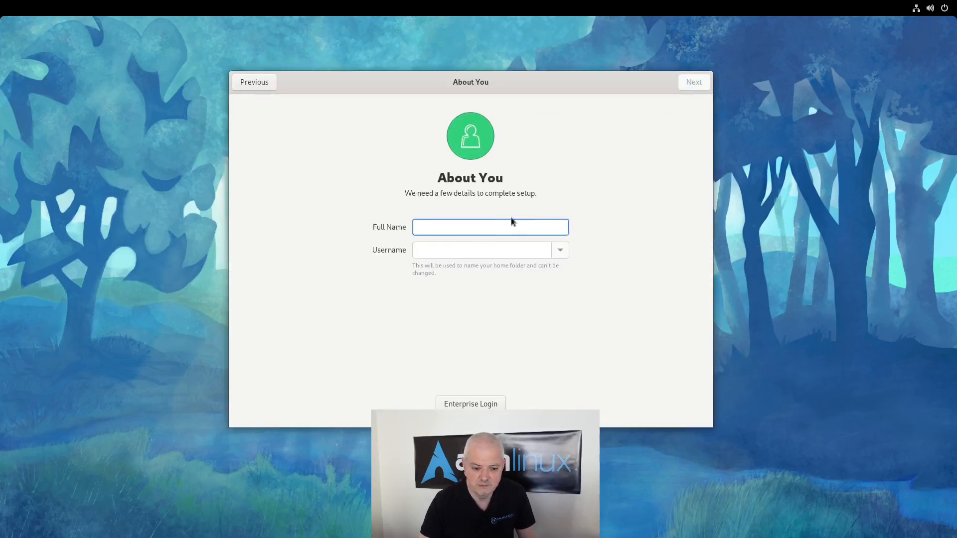
Create the user account with the full name and suggested username, enter and confirm the account password, and finish the setup.
text(Ermanno)
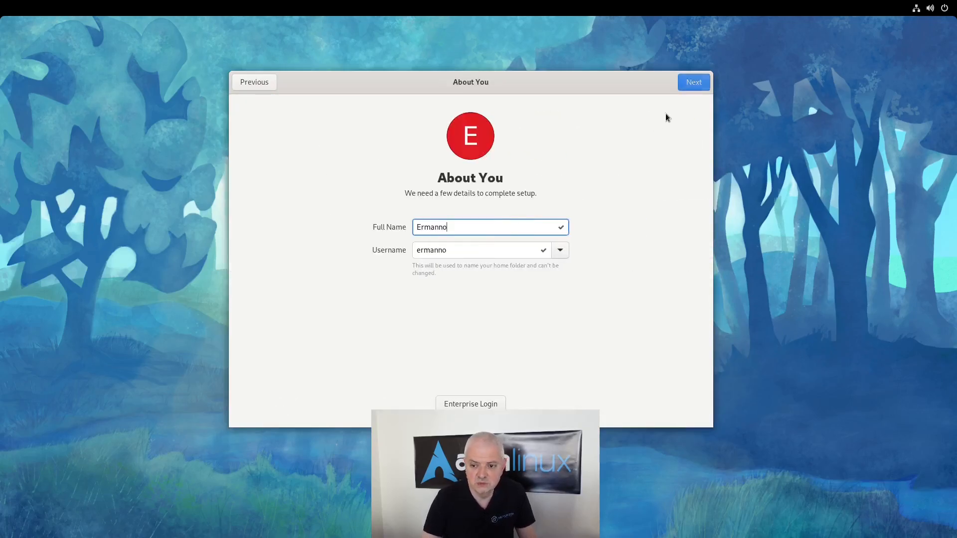
click(691, 84)
text(••••••)
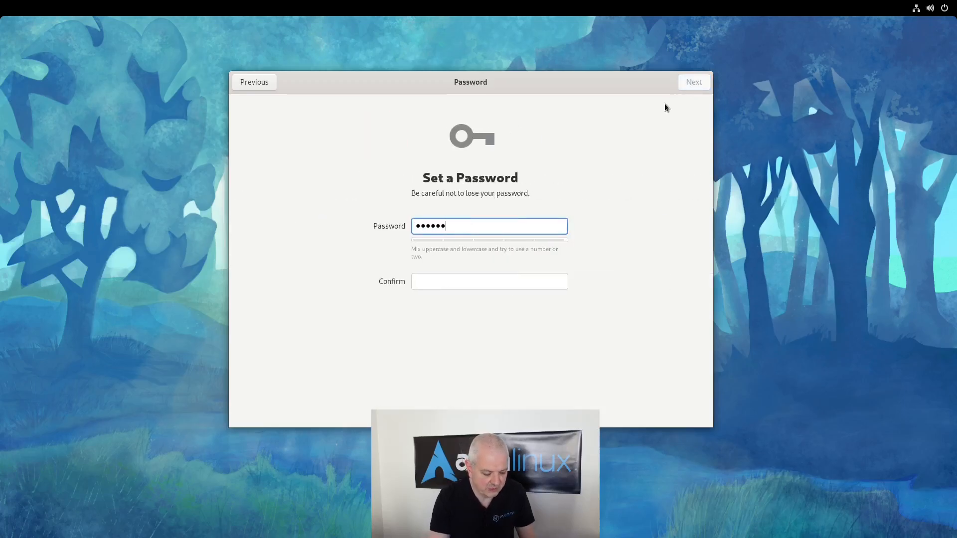
text(•••)
key(Tab)
text(•••••••••)
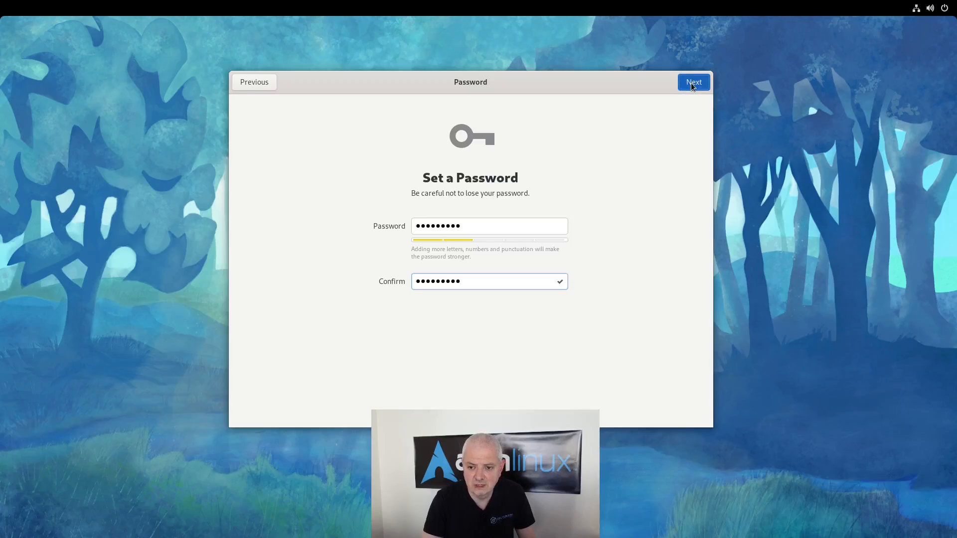
click(692, 86)
click(453, 322)
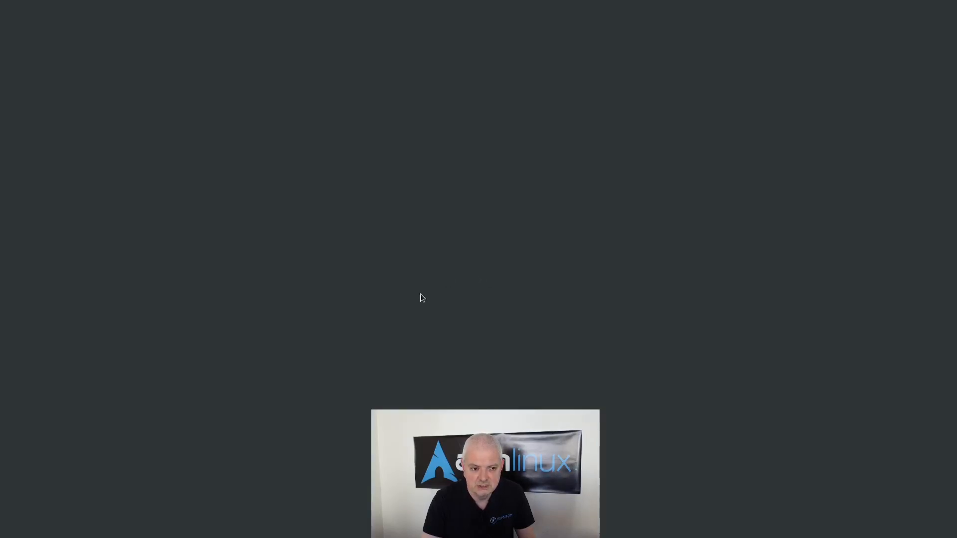
click(427, 383)
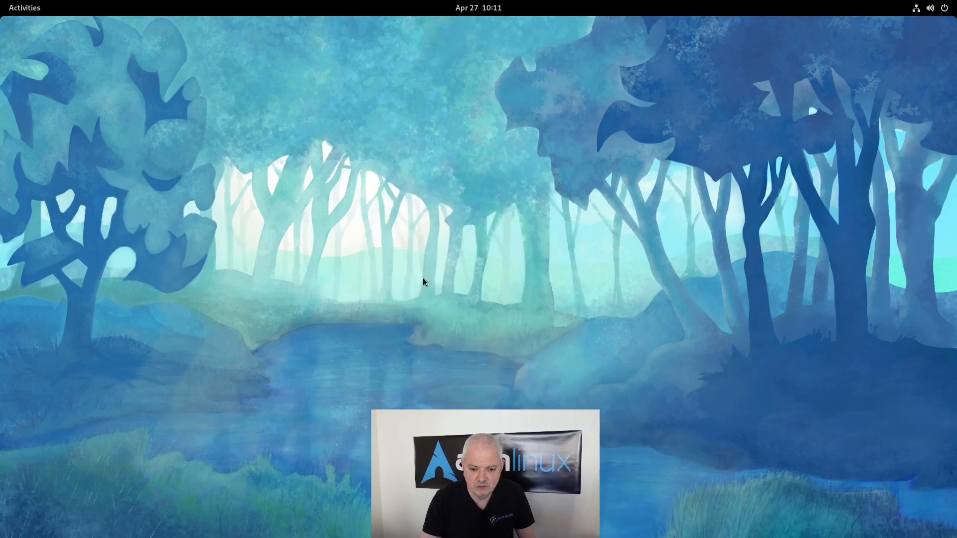
Open a full-screen Terminal with enlarged text and list the block devices with lsblk.
key(super)
text(ter)
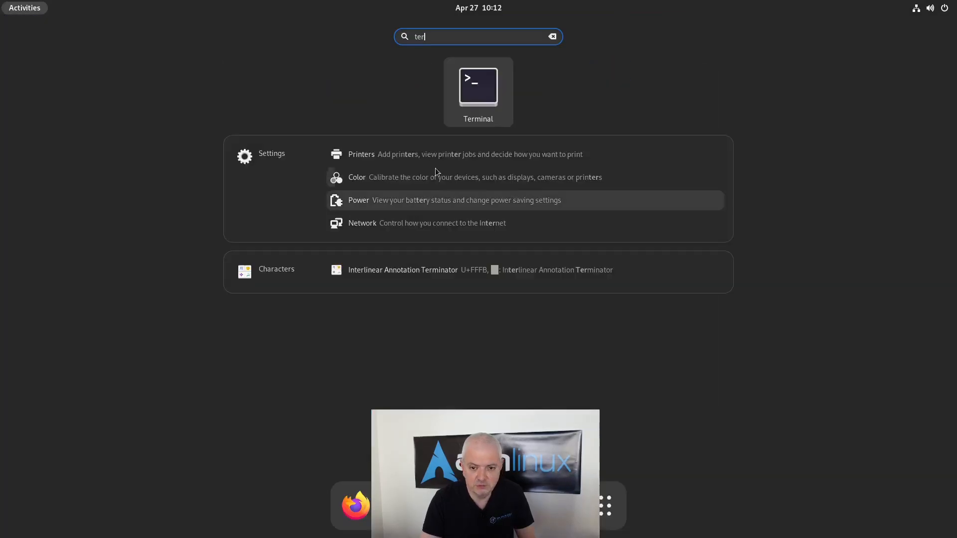
click(468, 91)
key(F11)
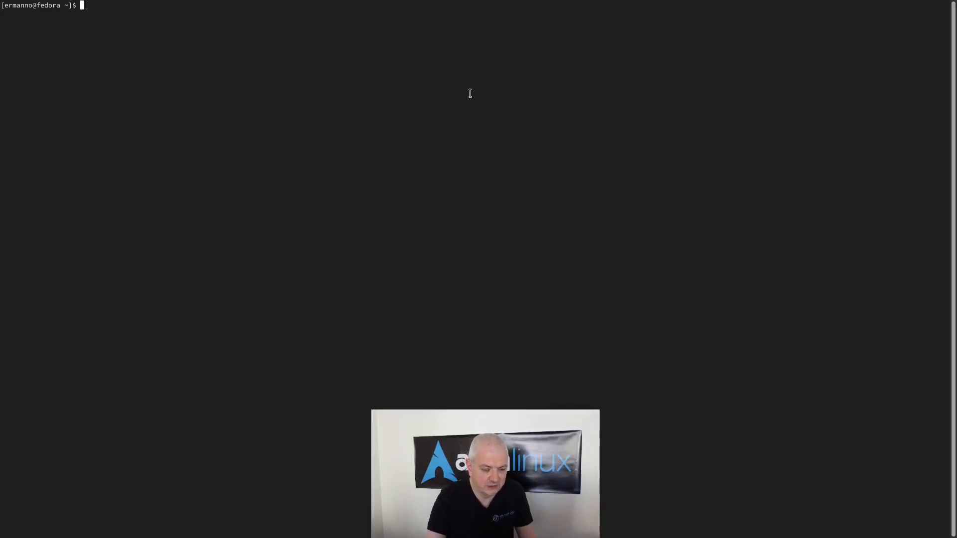
key(ctrl+plus)
key(ctrl+plus)
key(ctrl+plus)
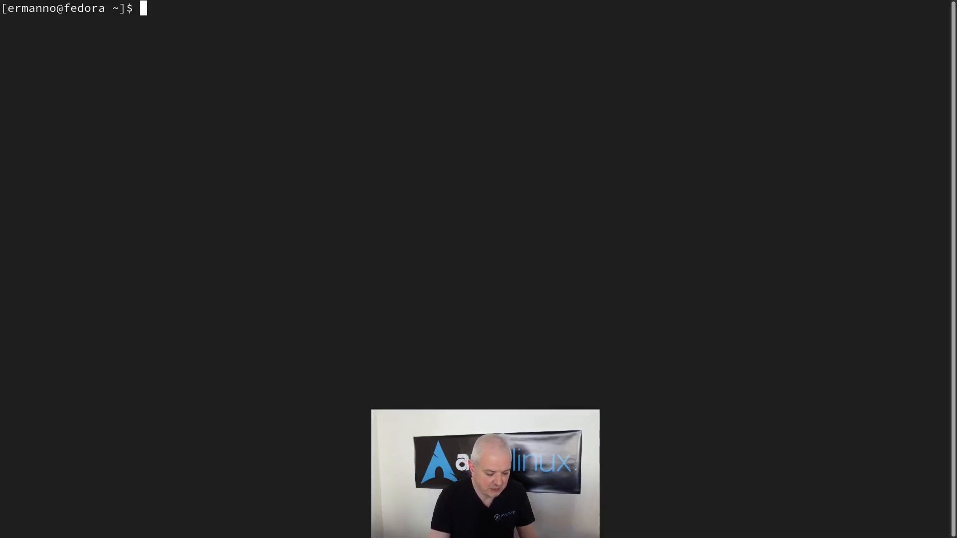
text(lsblk)
key(Return)
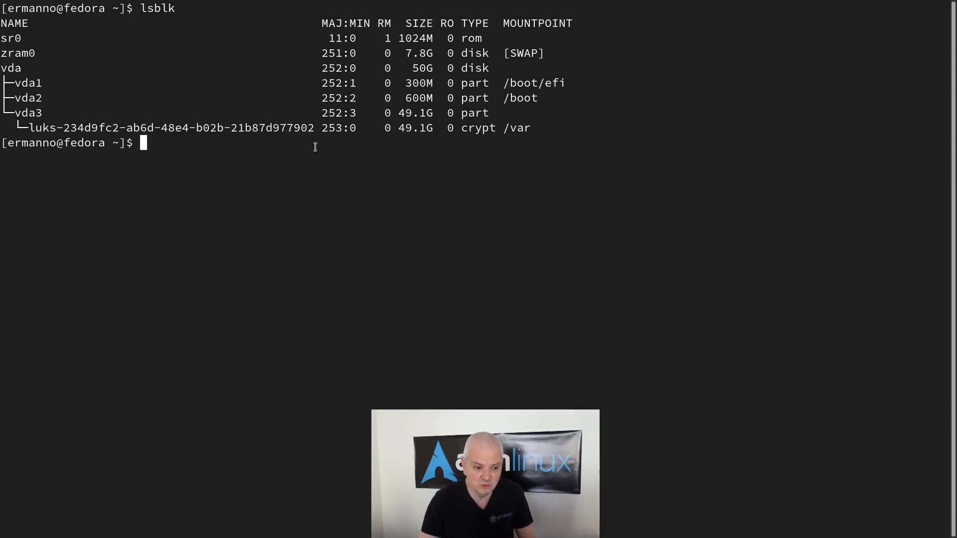
Open a root shell with sudo -i, authenticating with the account password, and clear the terminal.
text(sudo -i)
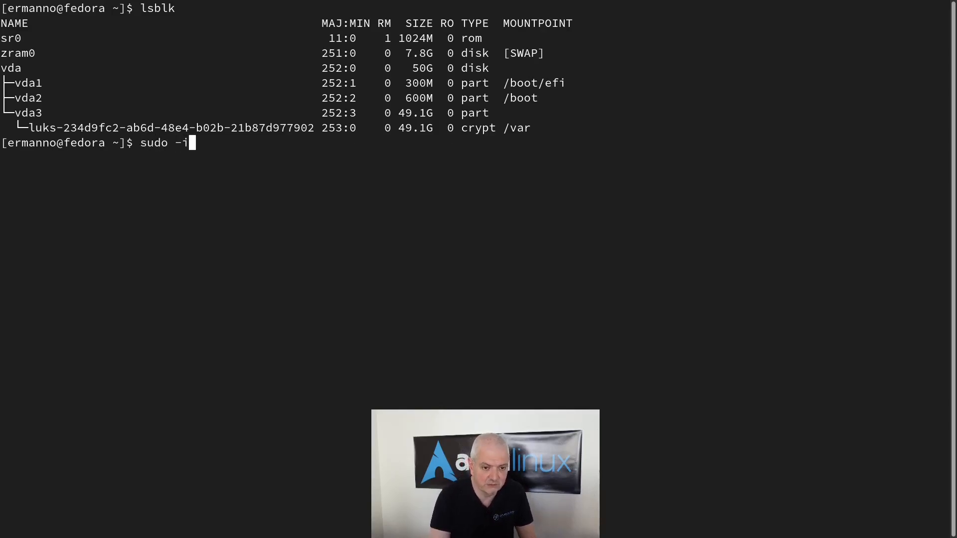
key(Return)
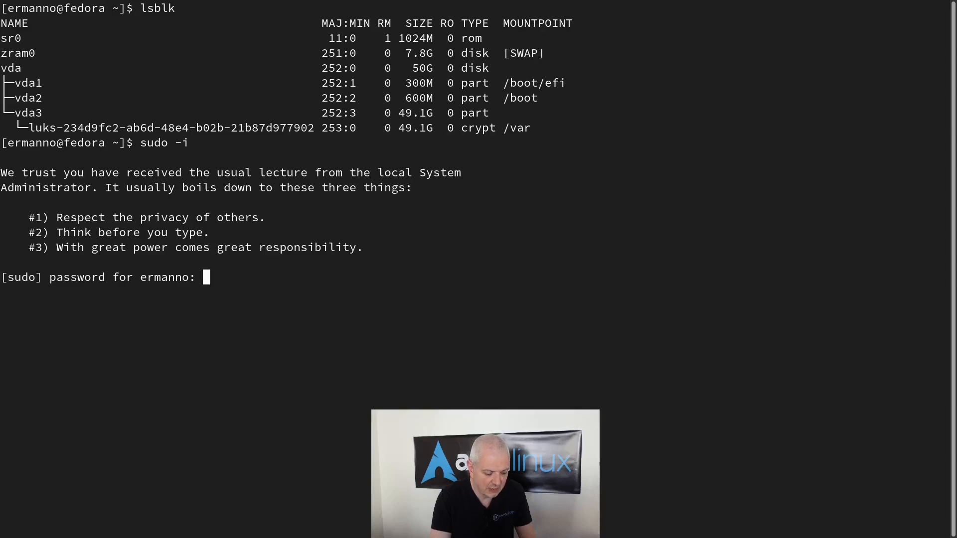
key(Return)
key(ctrl+l)
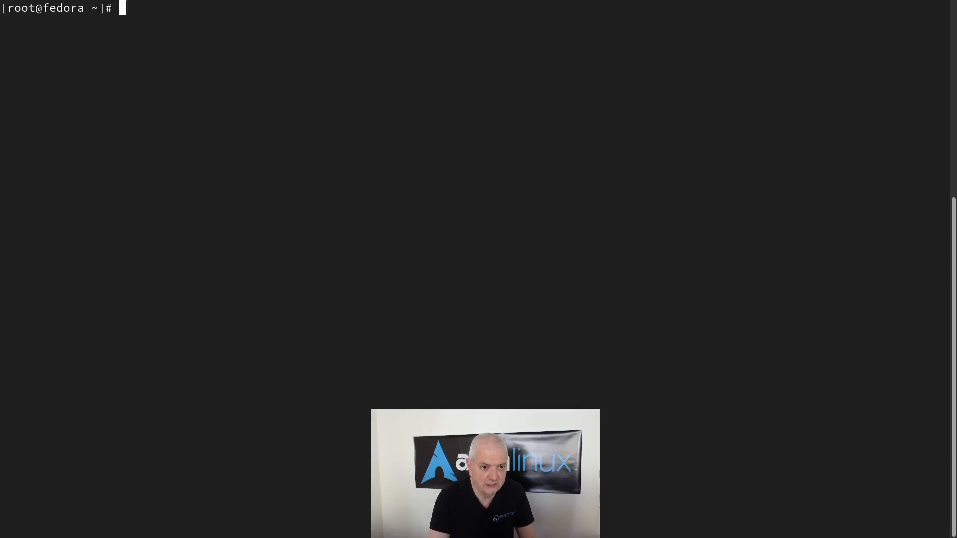
List the Btrfs subvolumes of the root file system with btrfs subvolume list /.
text(btrfs subvolume )
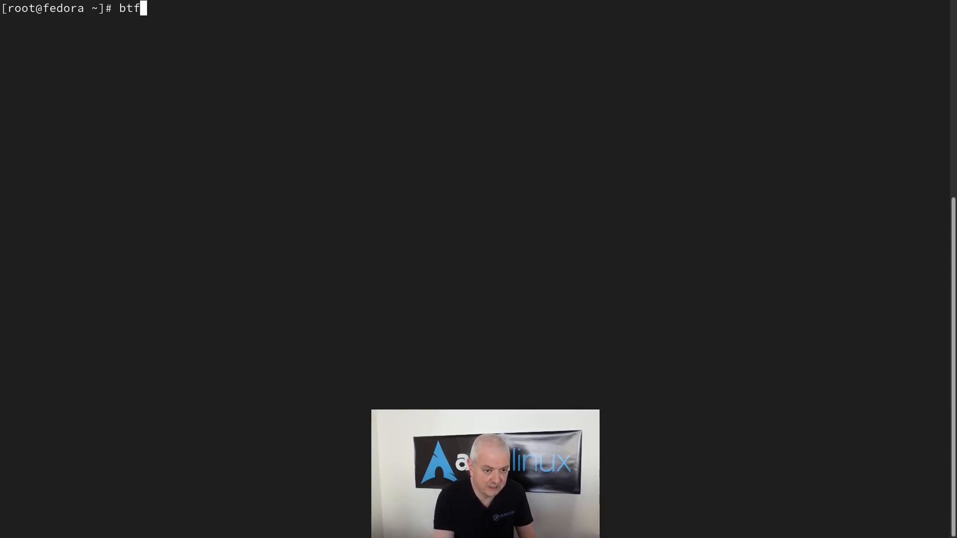
text(list /)
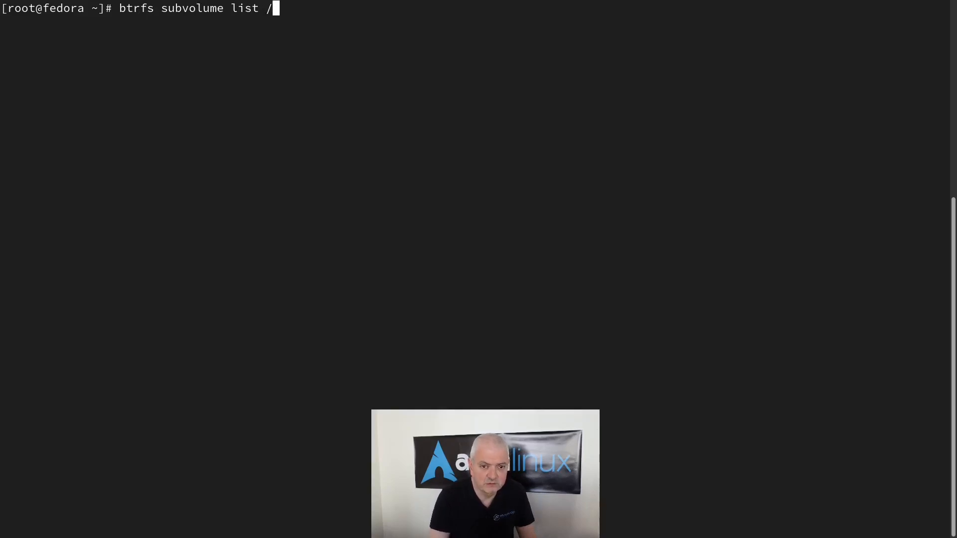
key(Return)
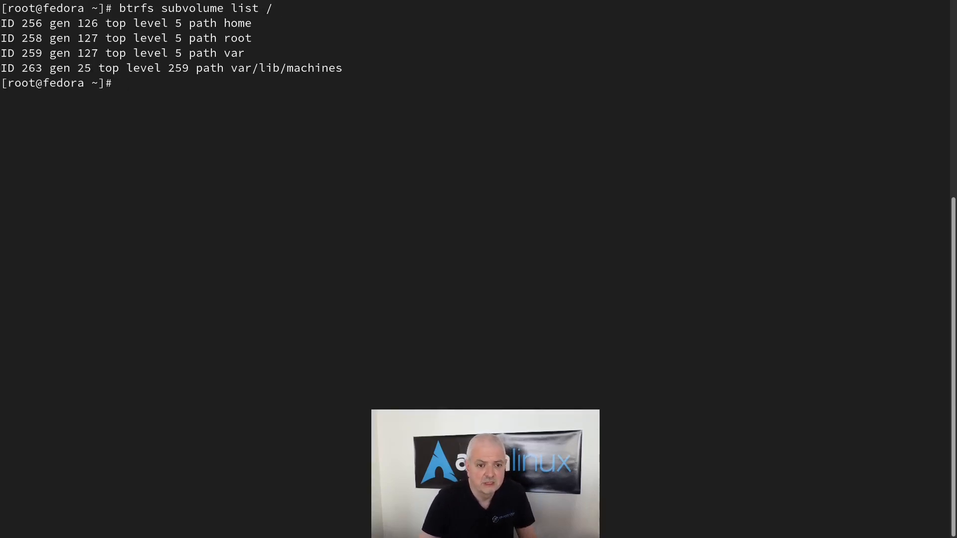